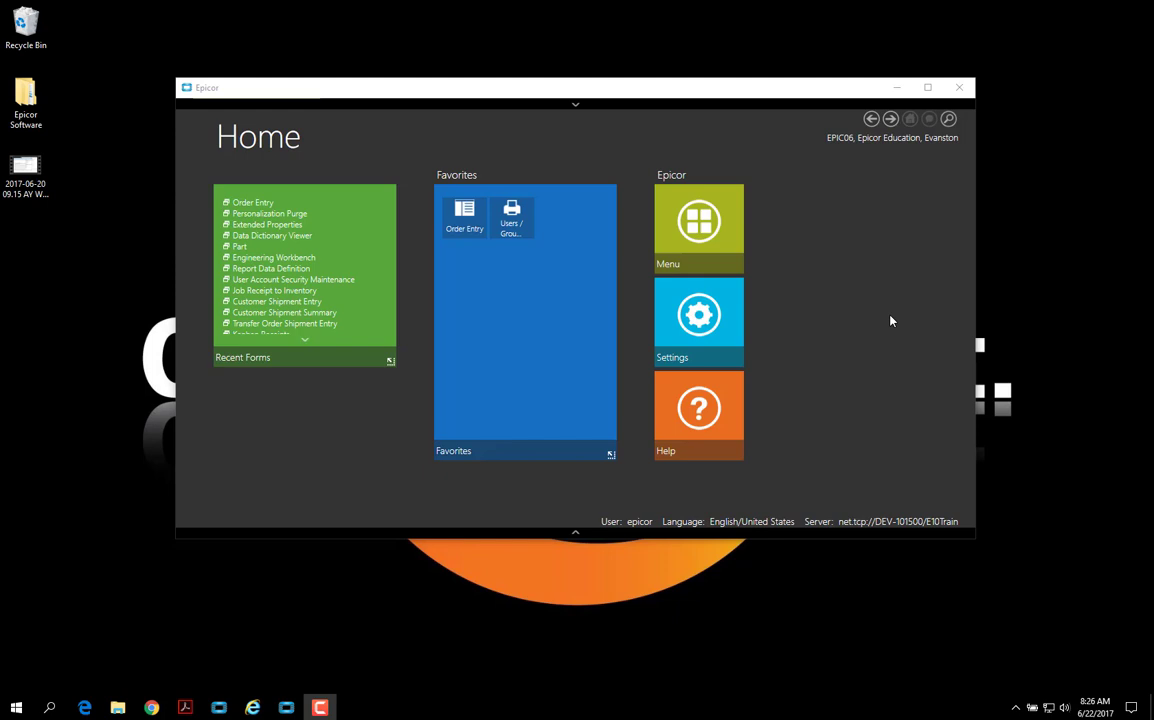
# Open the Menu tile from the Epicor Home screen.
pyautogui.click(730, 228)
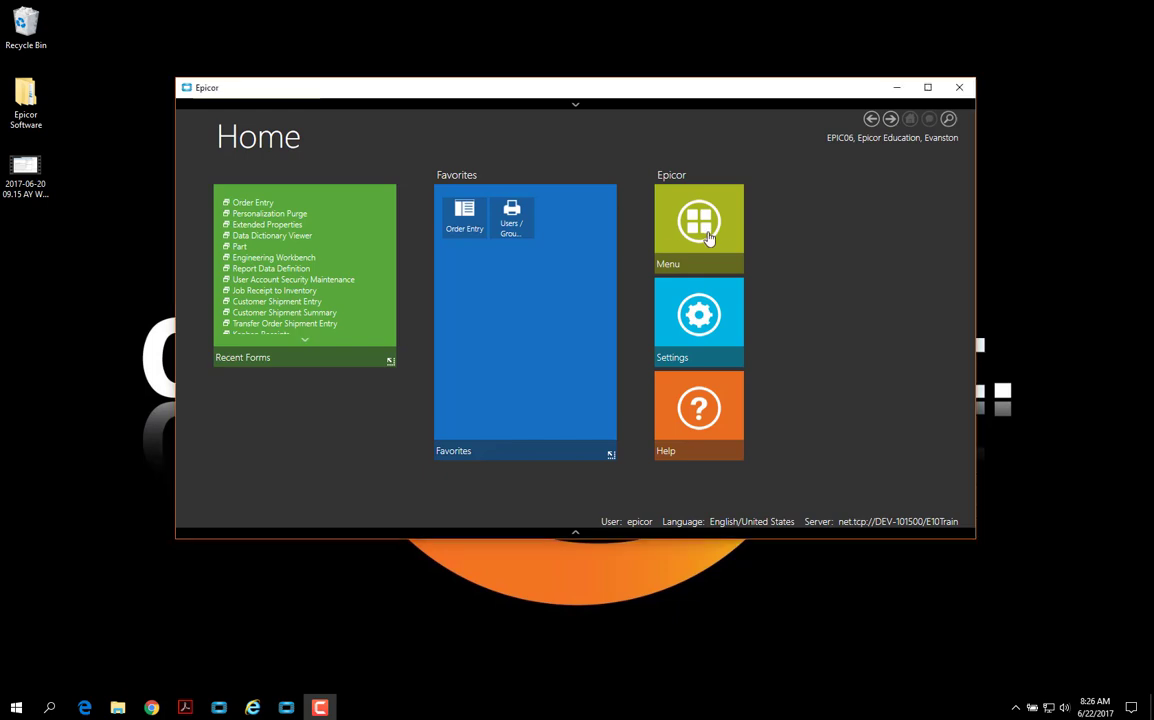
# Launch Order Entry's layer selection, review the MANAGER personalization and delete it.
pyautogui.click(560, 534)
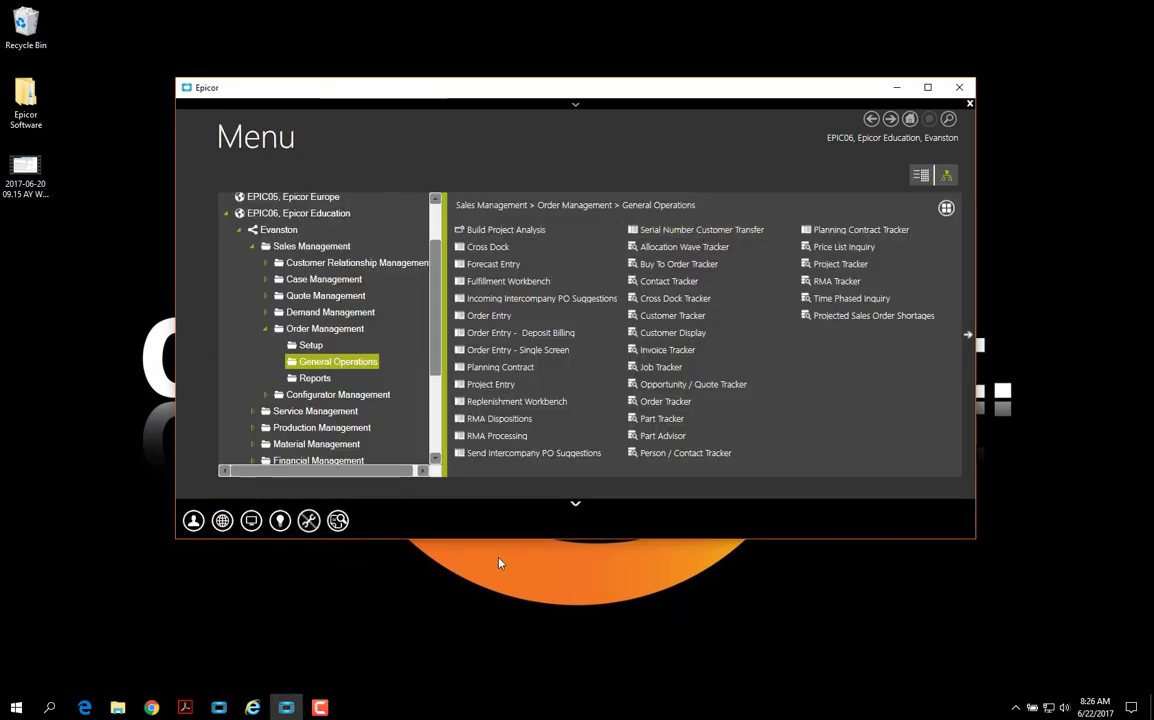
pyautogui.click(478, 316)
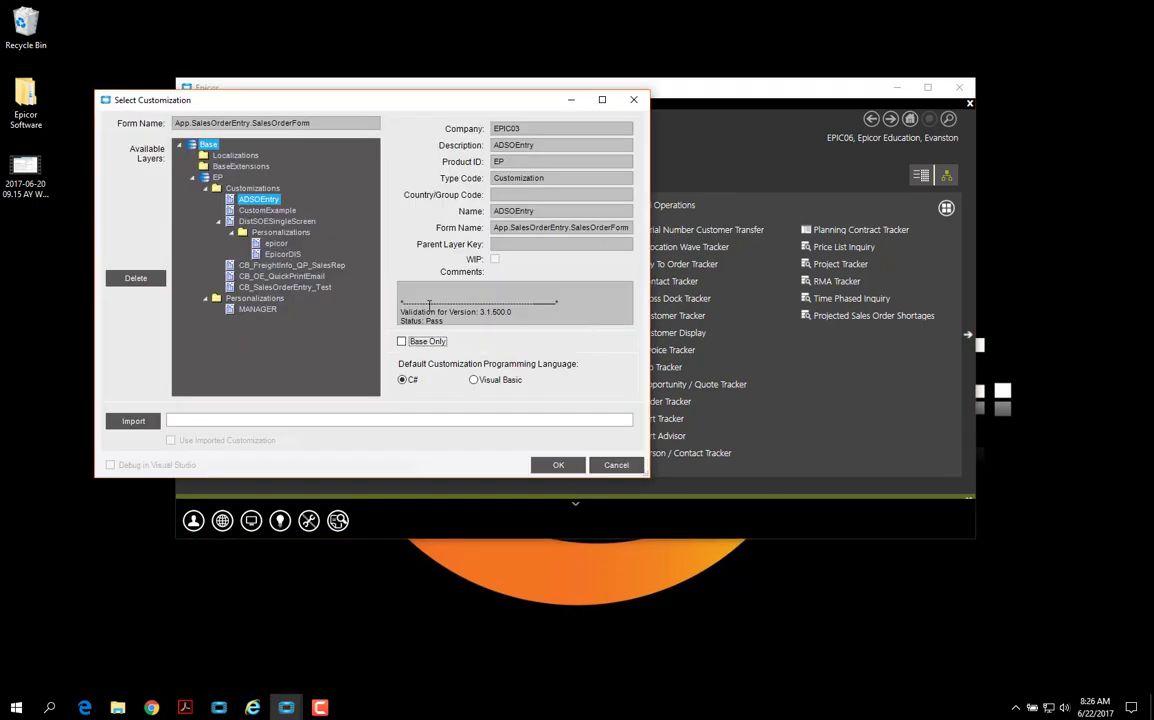
pyautogui.click(256, 309)
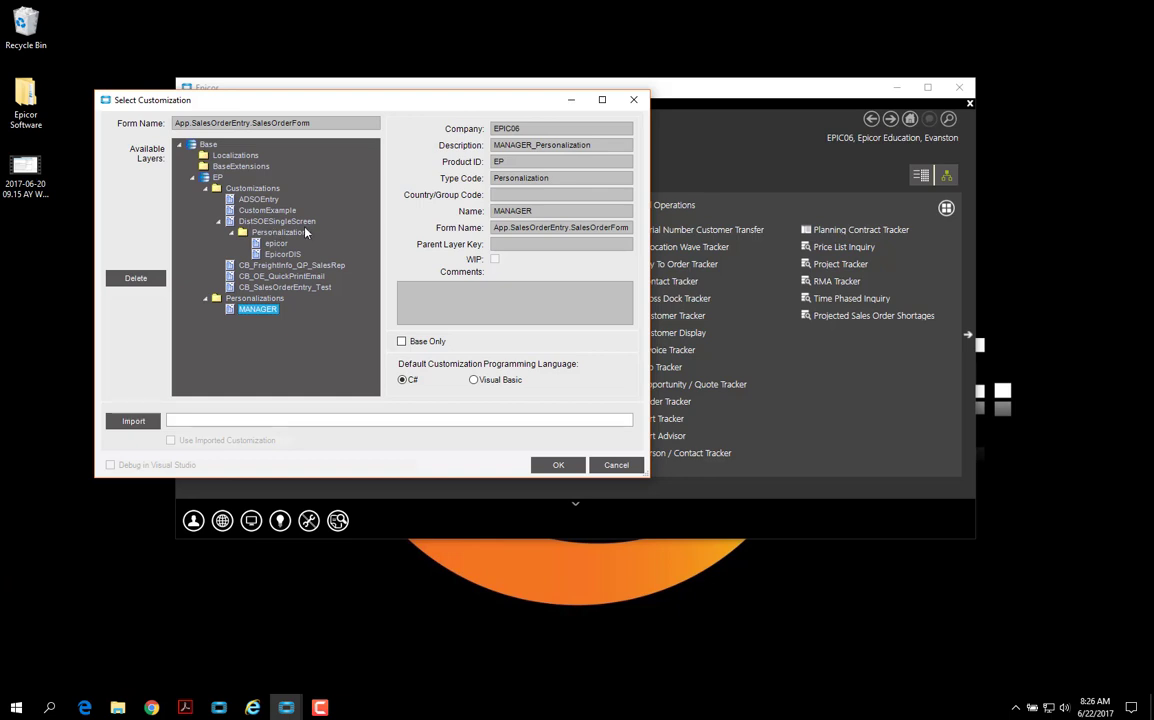
pyautogui.click(278, 244)
pyautogui.click(283, 255)
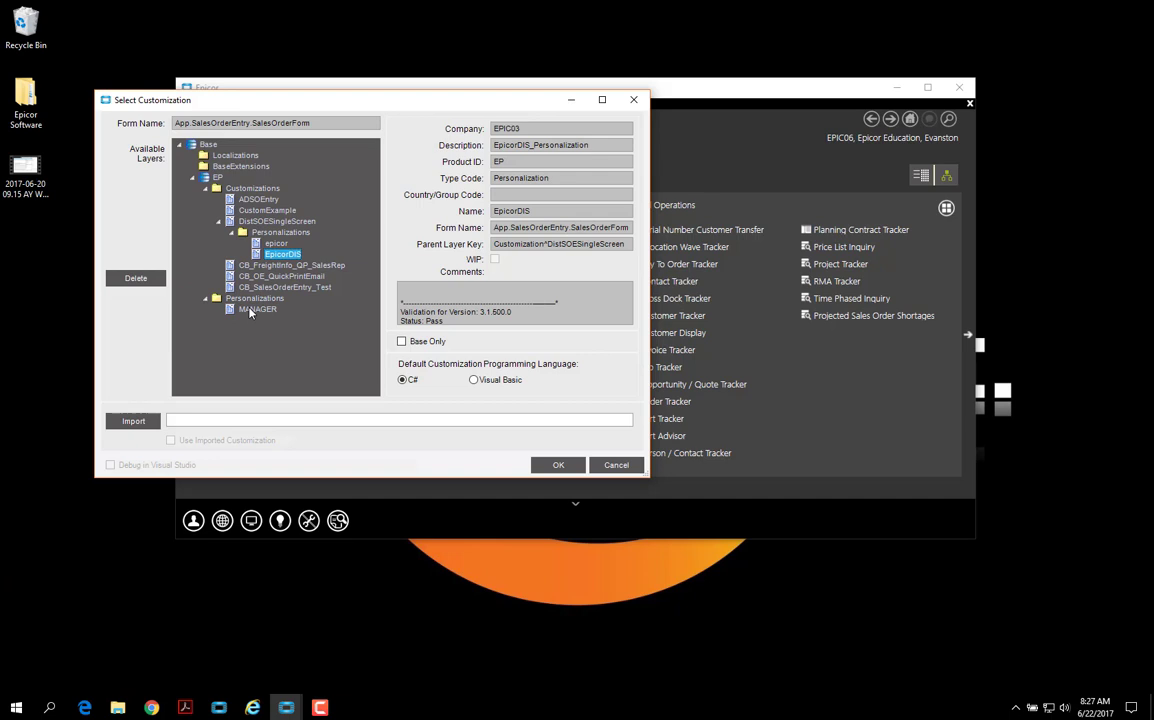
pyautogui.click(257, 309)
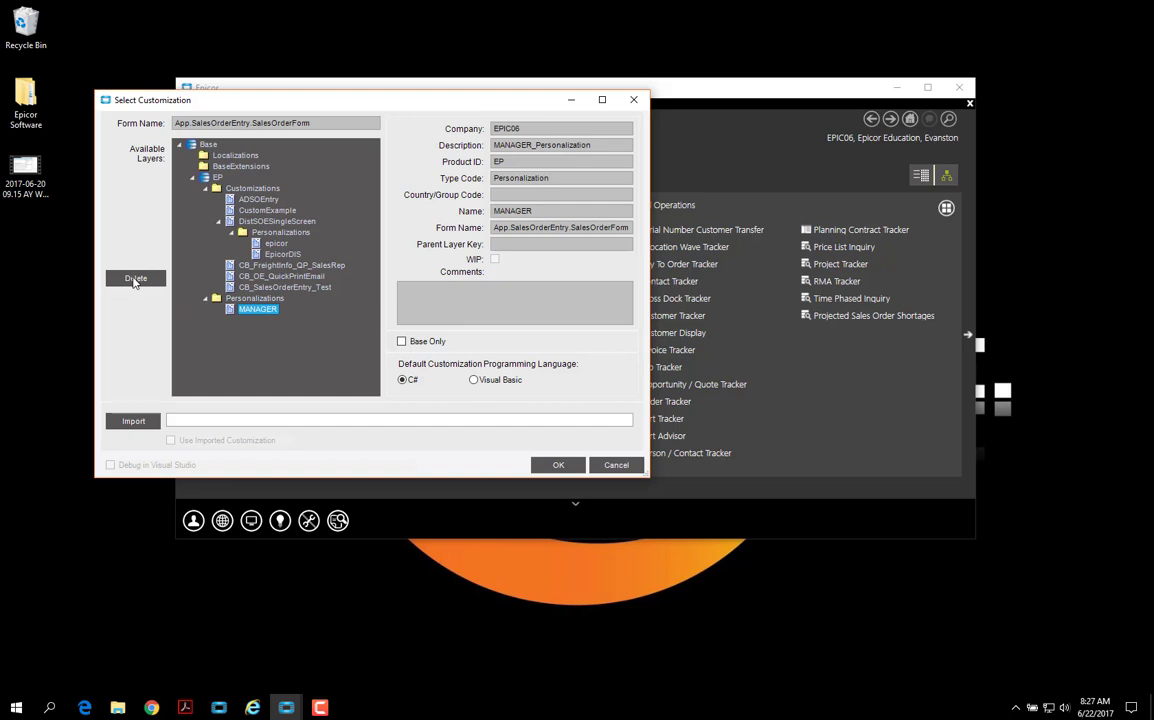
pyautogui.click(135, 279)
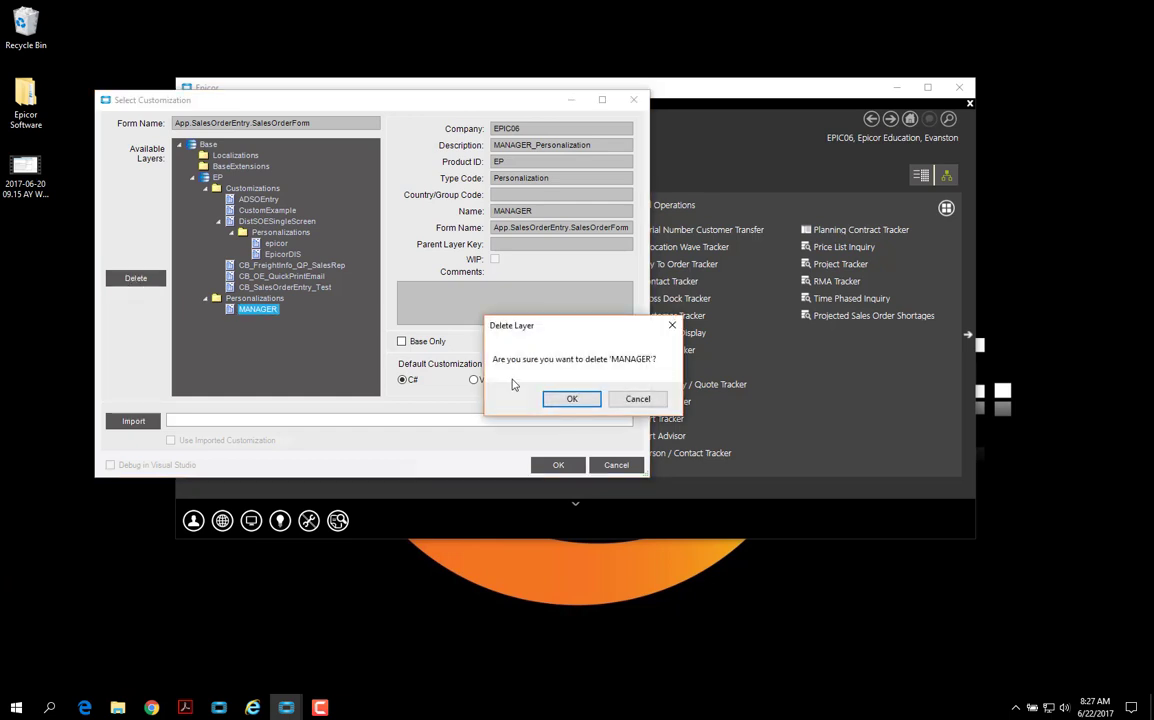
# Confirm the MANAGER layer deletion, load Sales Order Entry on the base layer, then close it.
pyautogui.click(556, 400)
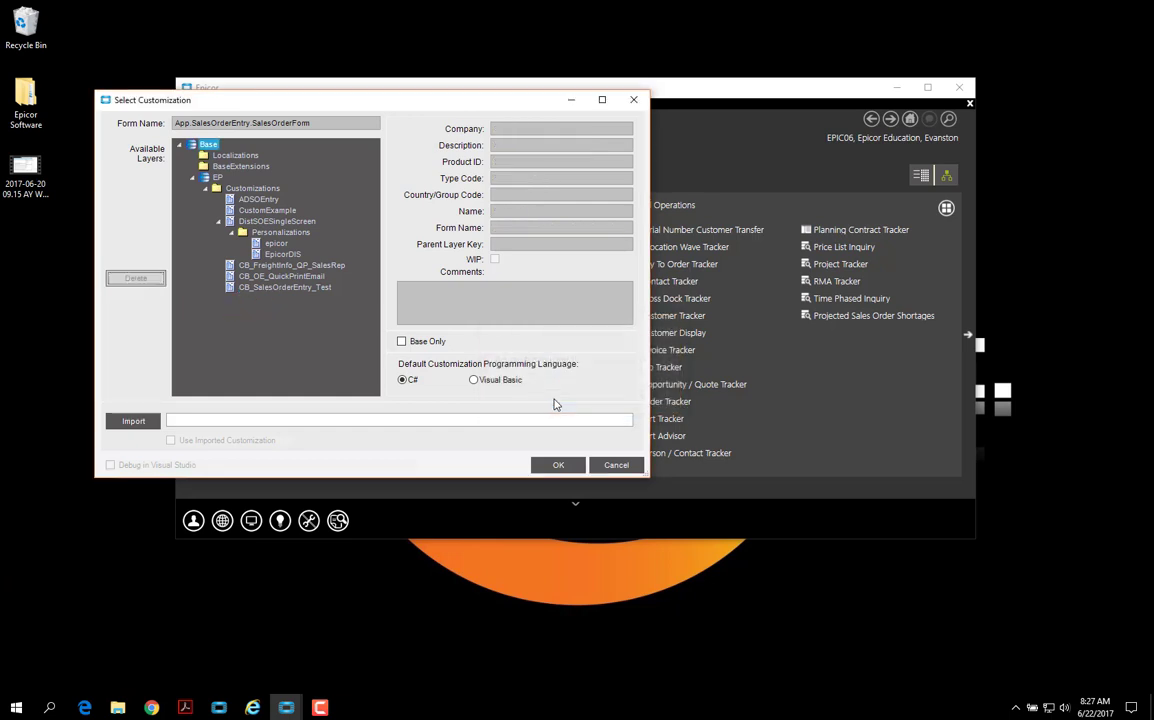
pyautogui.click(559, 466)
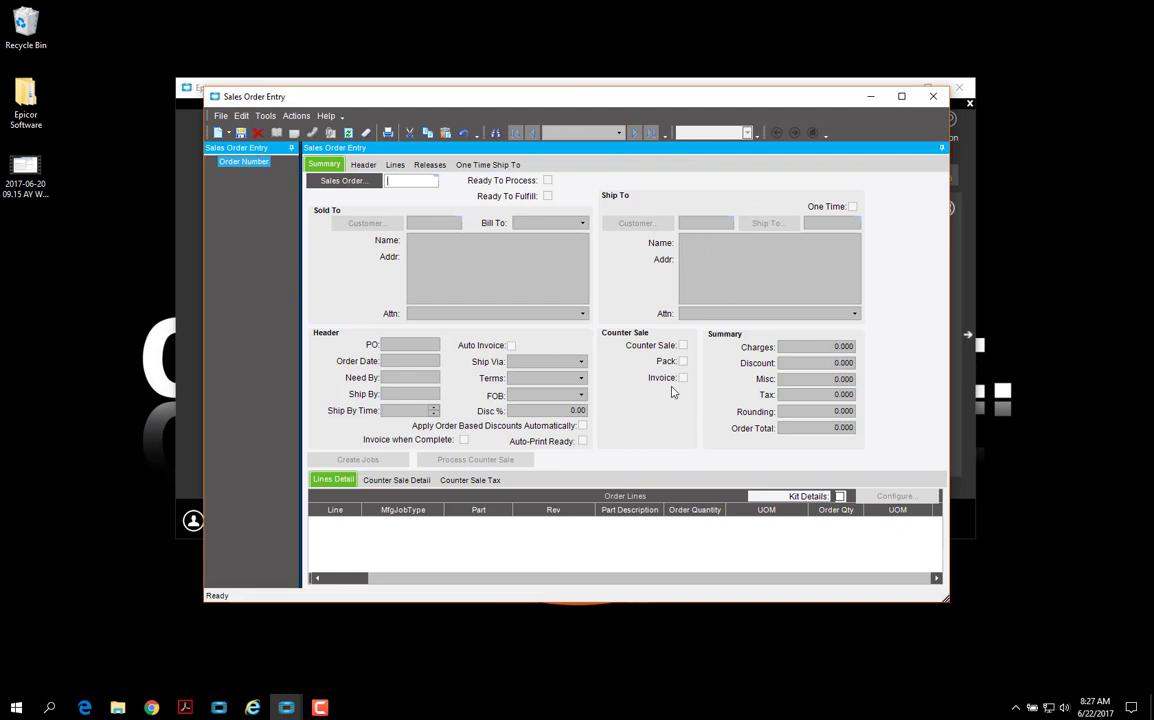
pyautogui.click(933, 96)
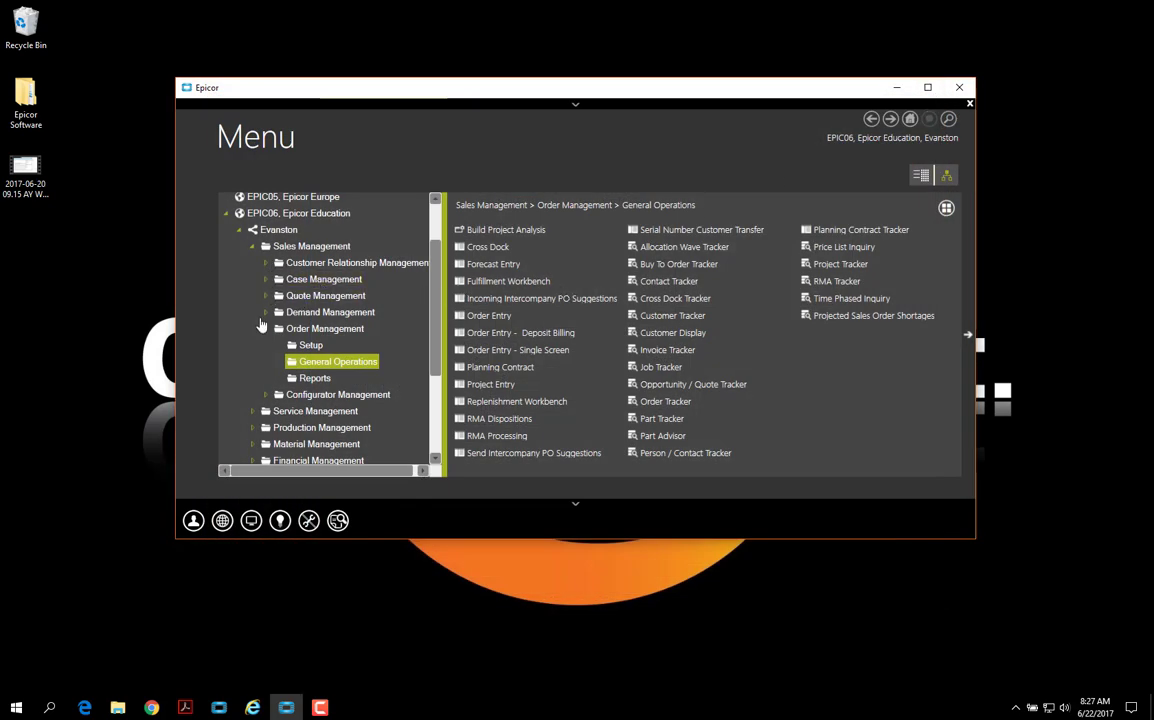
# Collapse Sales Management and launch Customization Maintenance from System Management > Upgrade/Mass Regeneration.
pyautogui.click(265, 331)
pyautogui.click(253, 247)
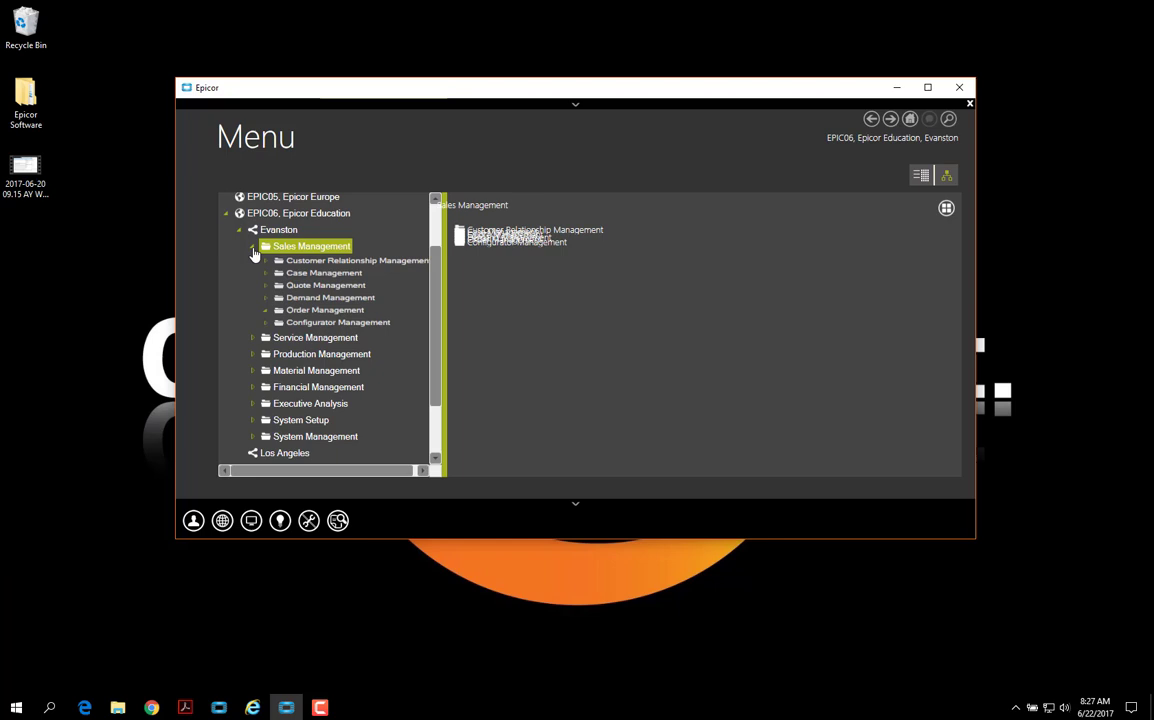
pyautogui.click(253, 361)
pyautogui.scroll(-1, 410, 380)
pyautogui.click(395, 388)
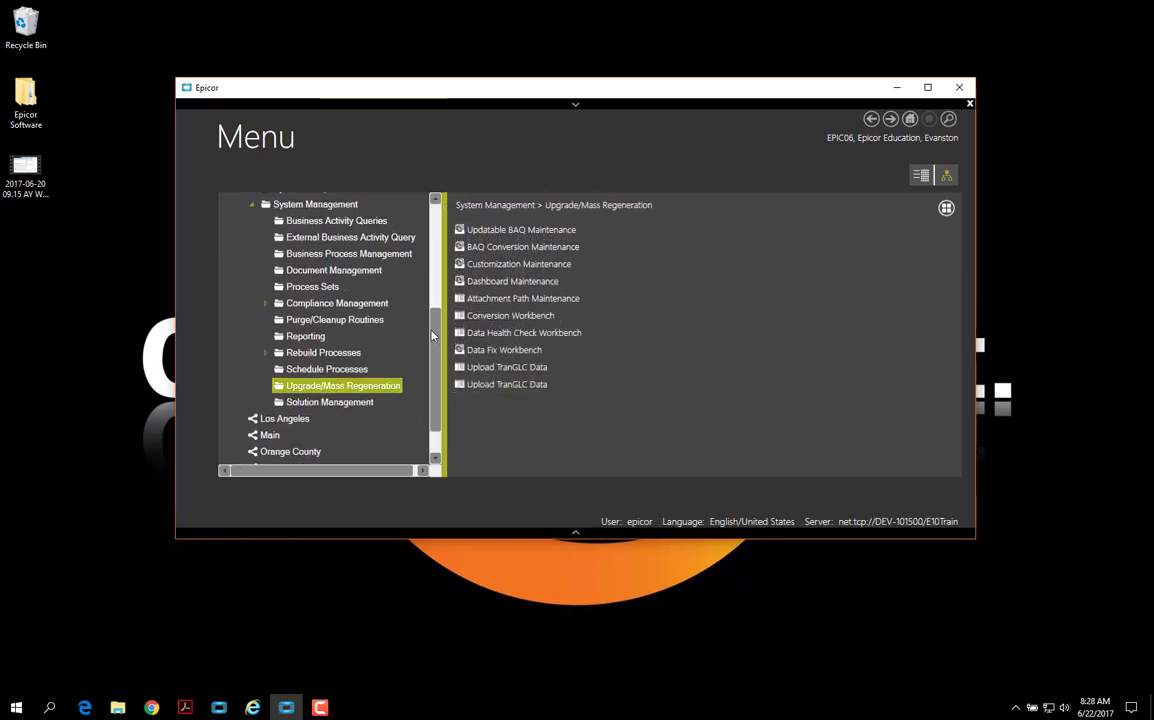
pyautogui.scroll(3, 434, 331)
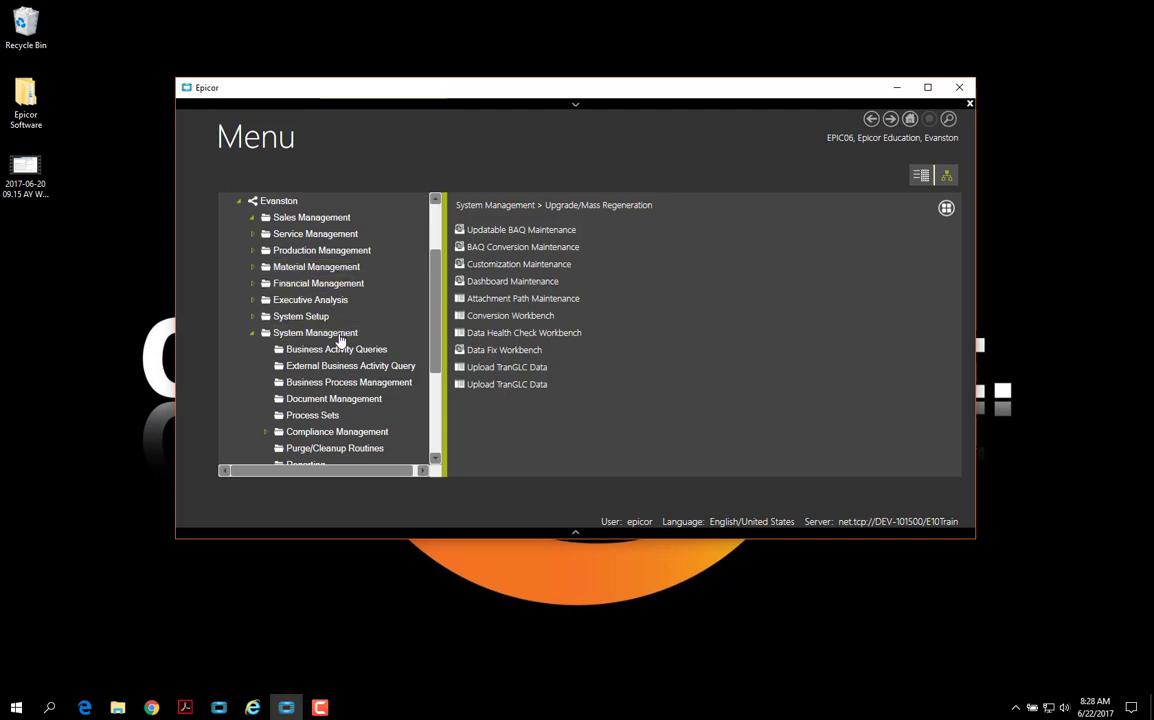
pyautogui.click(306, 333)
pyautogui.scroll(-4, 421, 388)
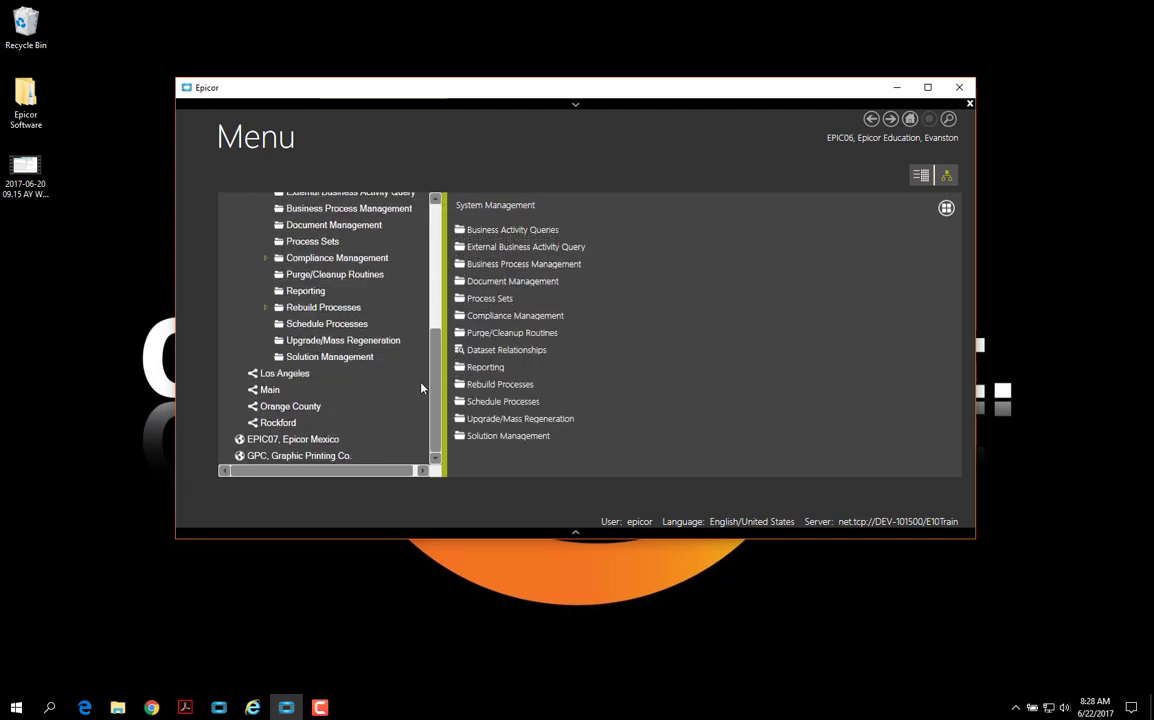
pyautogui.click(330, 340)
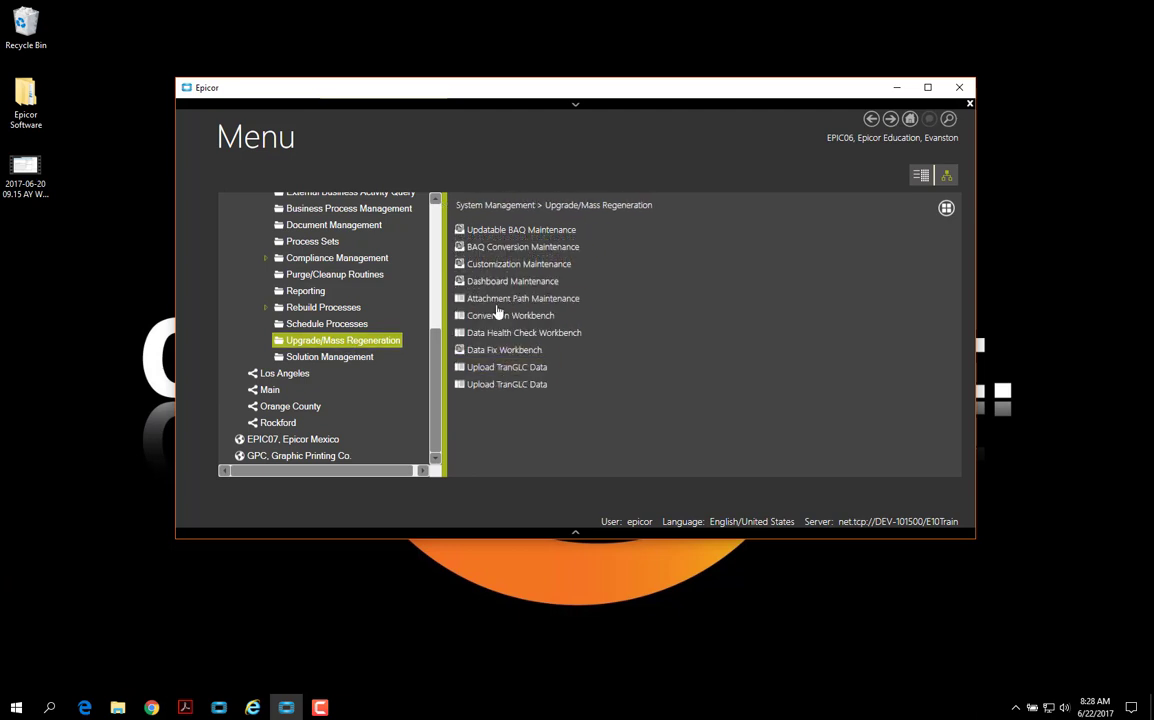
pyautogui.click(494, 267)
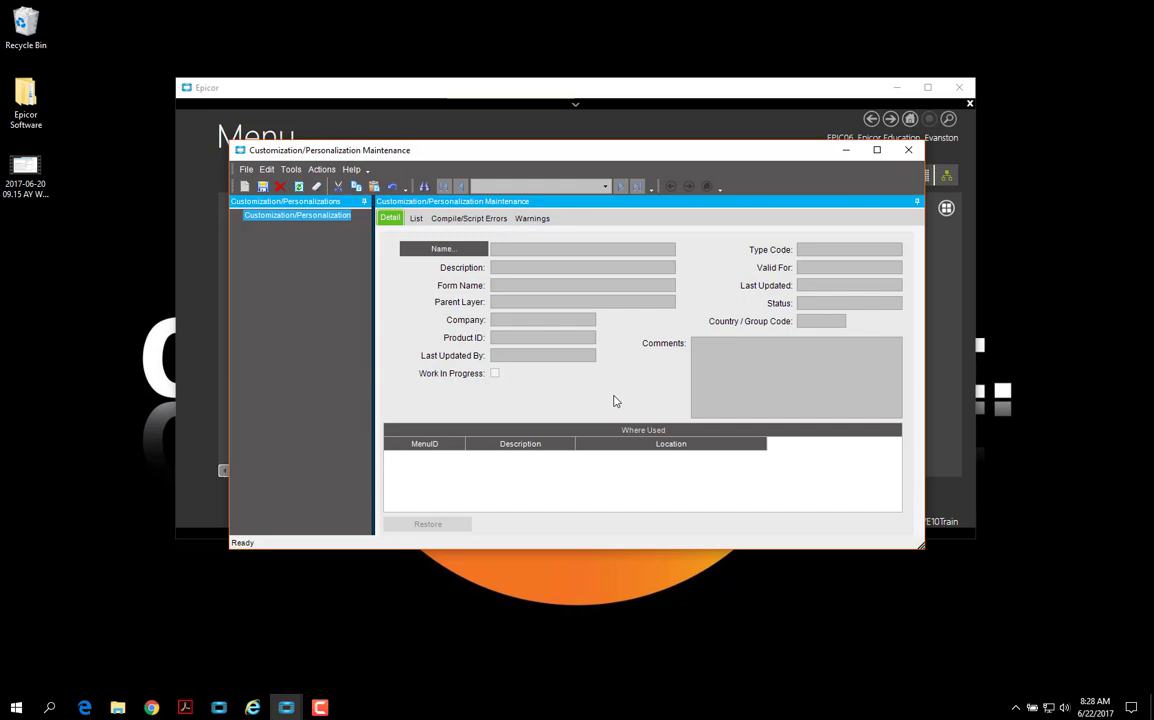
# Search for Personalization-type layers, select all results and load them into maintenance.
pyautogui.click(405, 249)
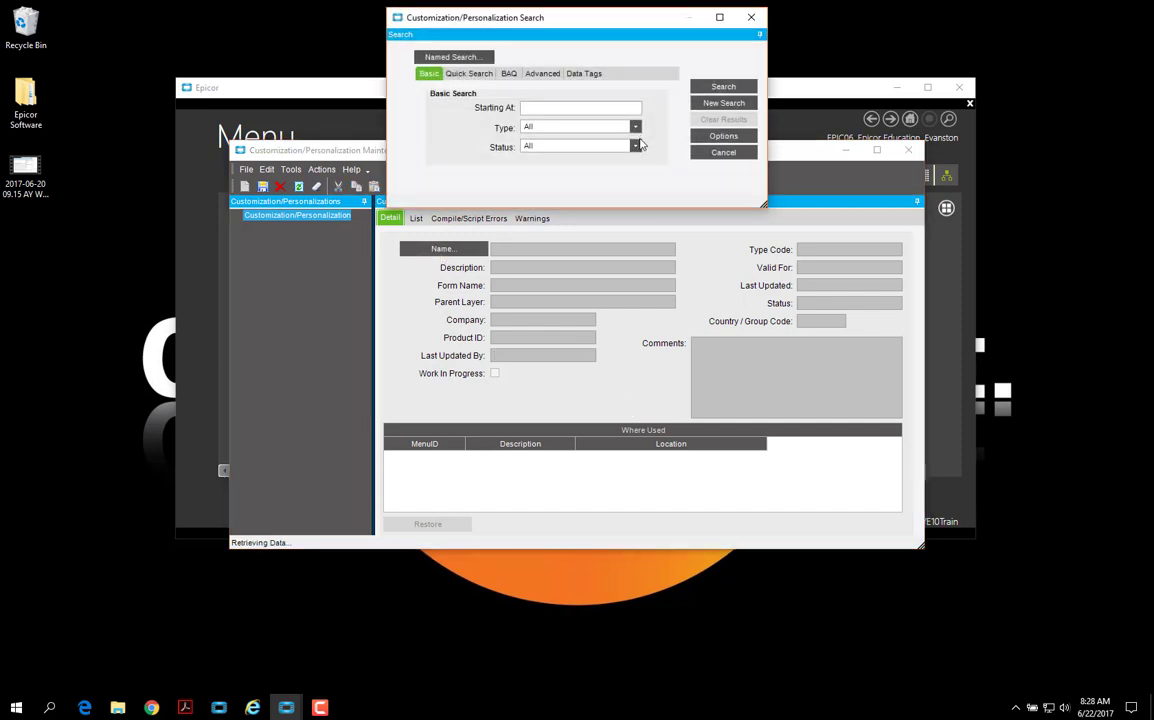
pyautogui.click(635, 127)
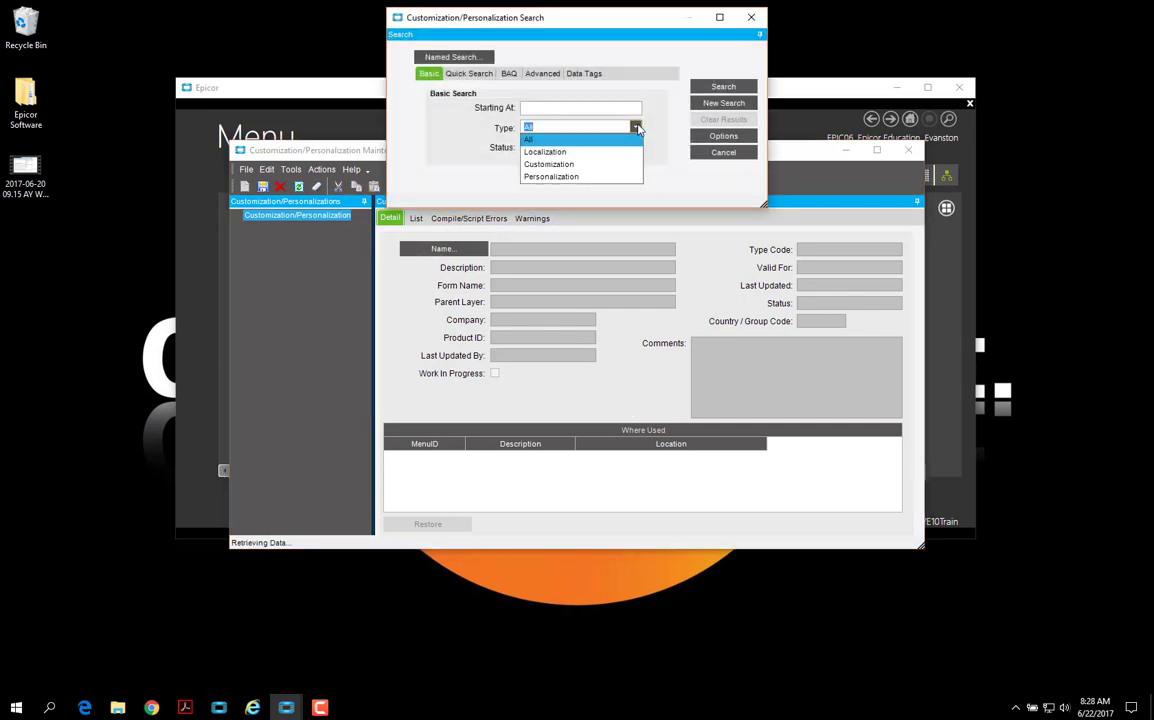
pyautogui.click(574, 177)
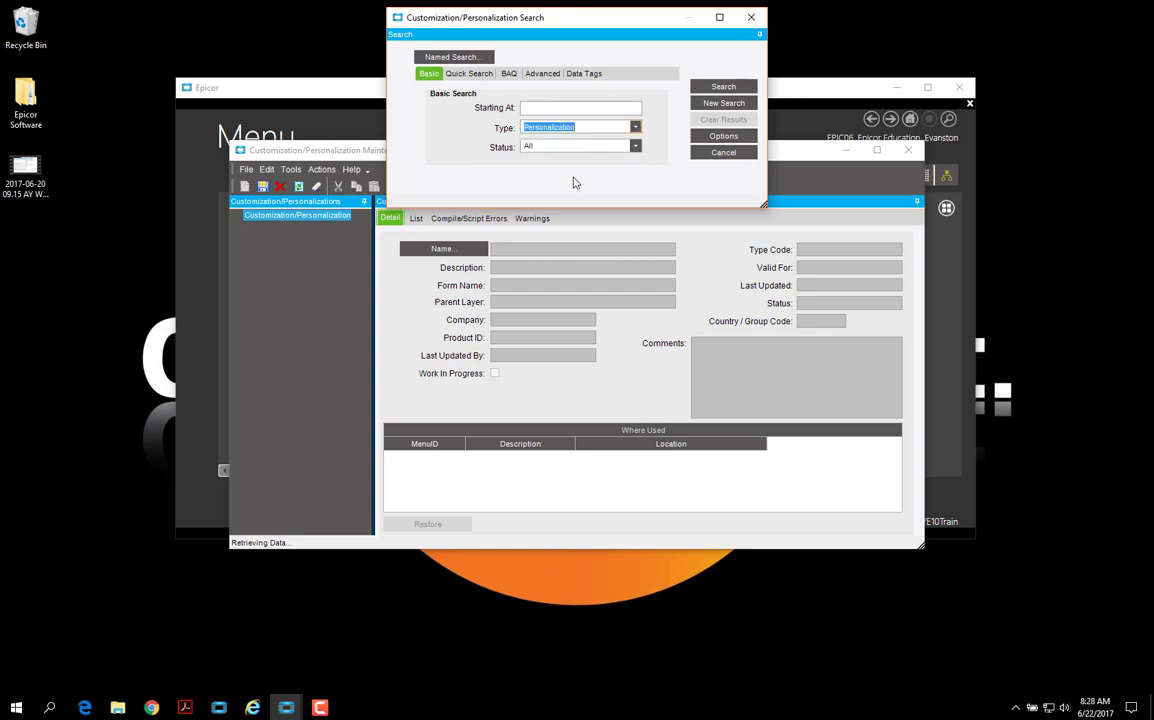
pyautogui.click(712, 88)
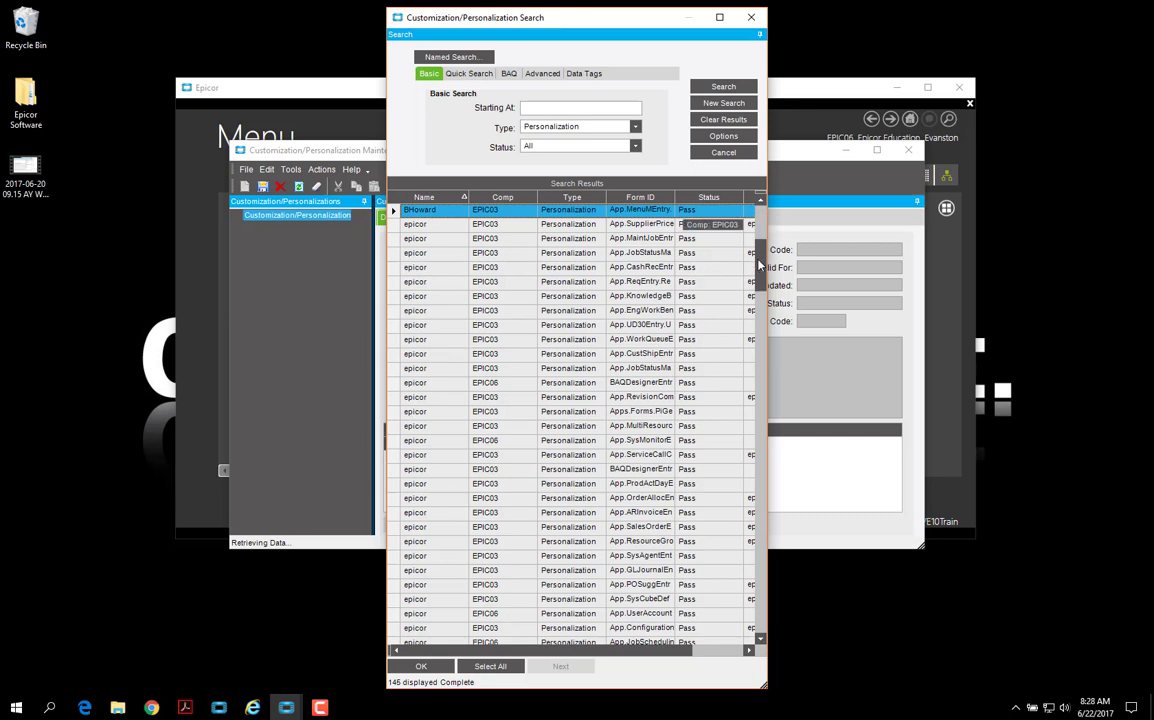
pyautogui.scroll(-10, 757, 320)
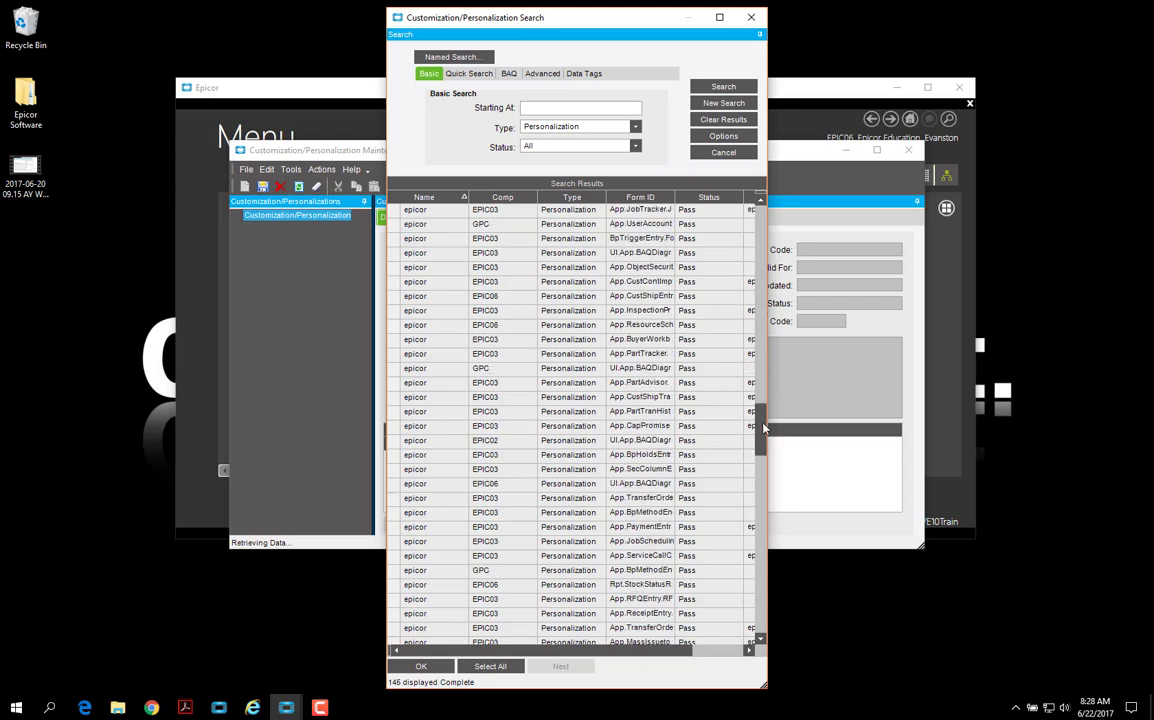
pyautogui.click(490, 667)
pyautogui.click(436, 670)
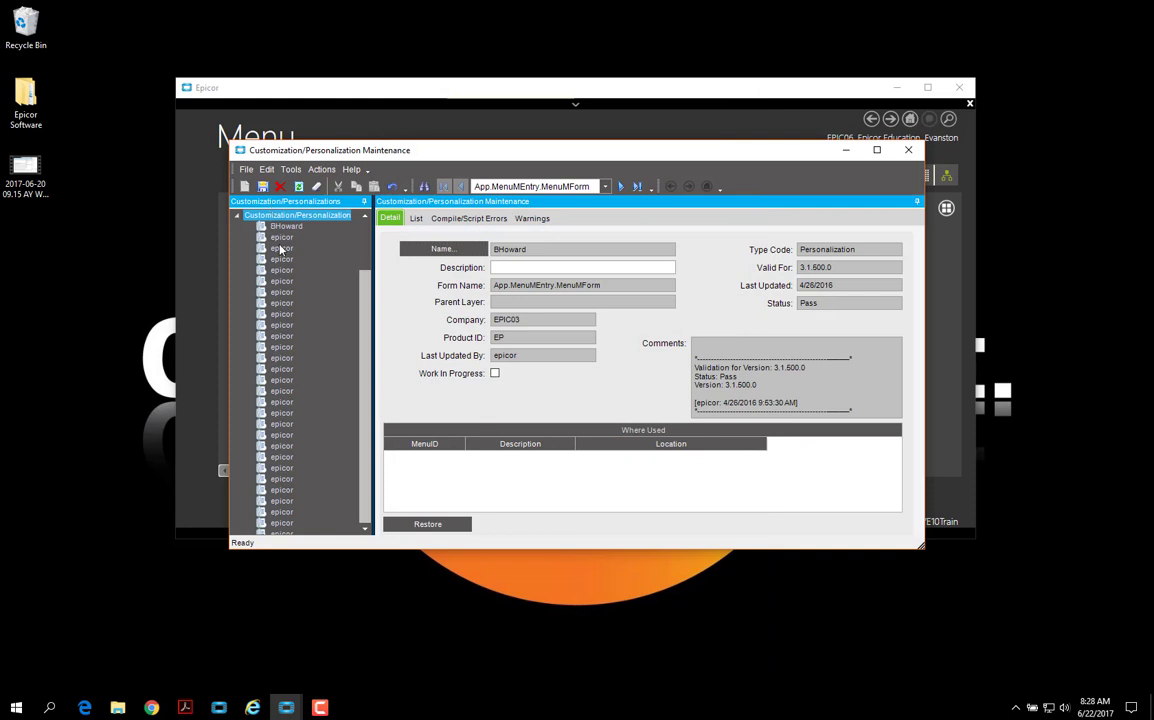
# Browse the epicor personalizations, including JobStatusMaintenance and the ReqEntry form.
pyautogui.click(280, 238)
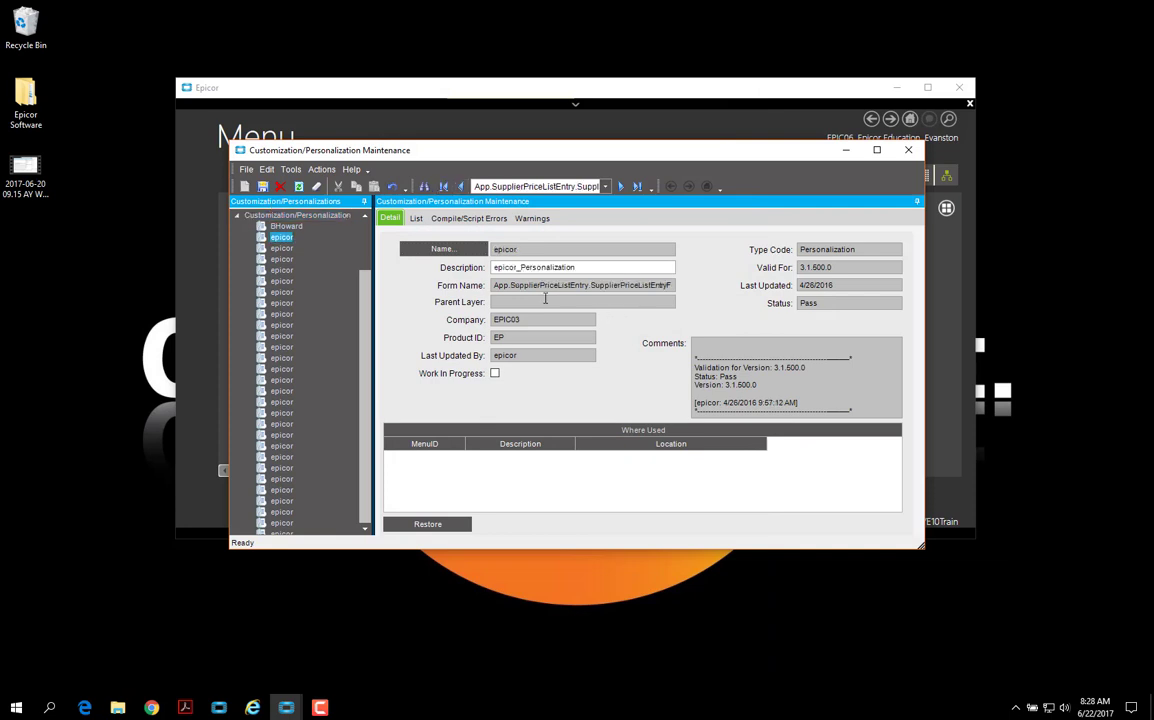
pyautogui.click(280, 248)
pyautogui.click(280, 259)
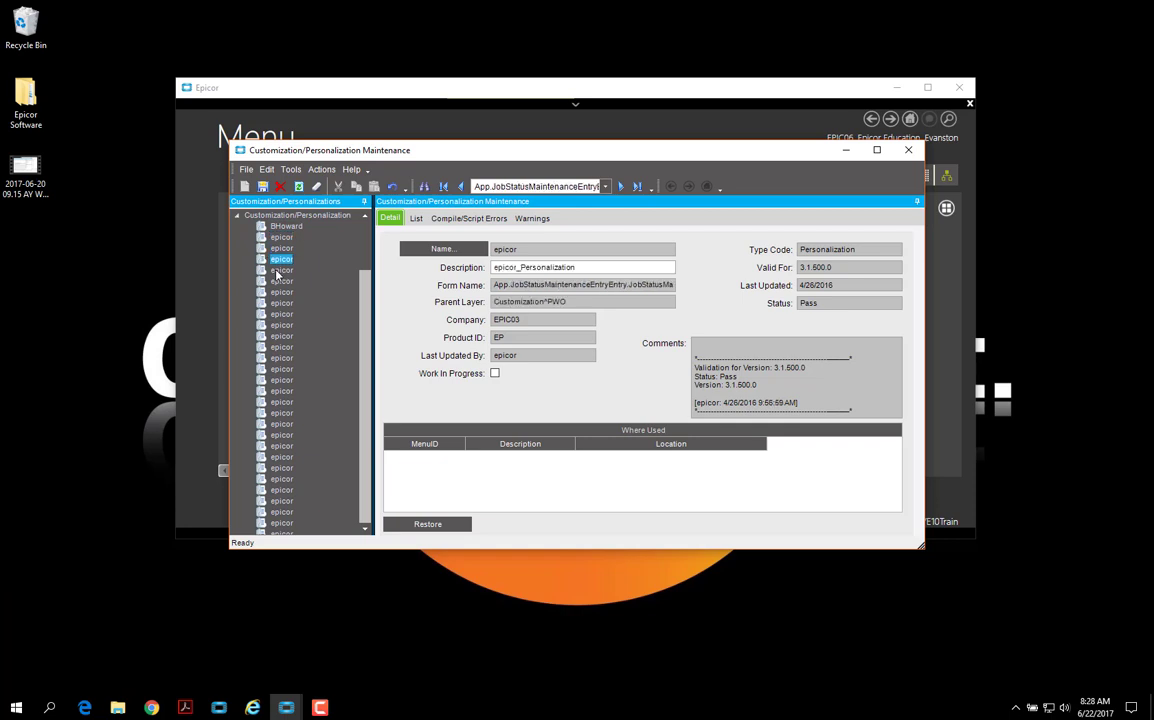
pyautogui.click(279, 271)
pyautogui.click(279, 282)
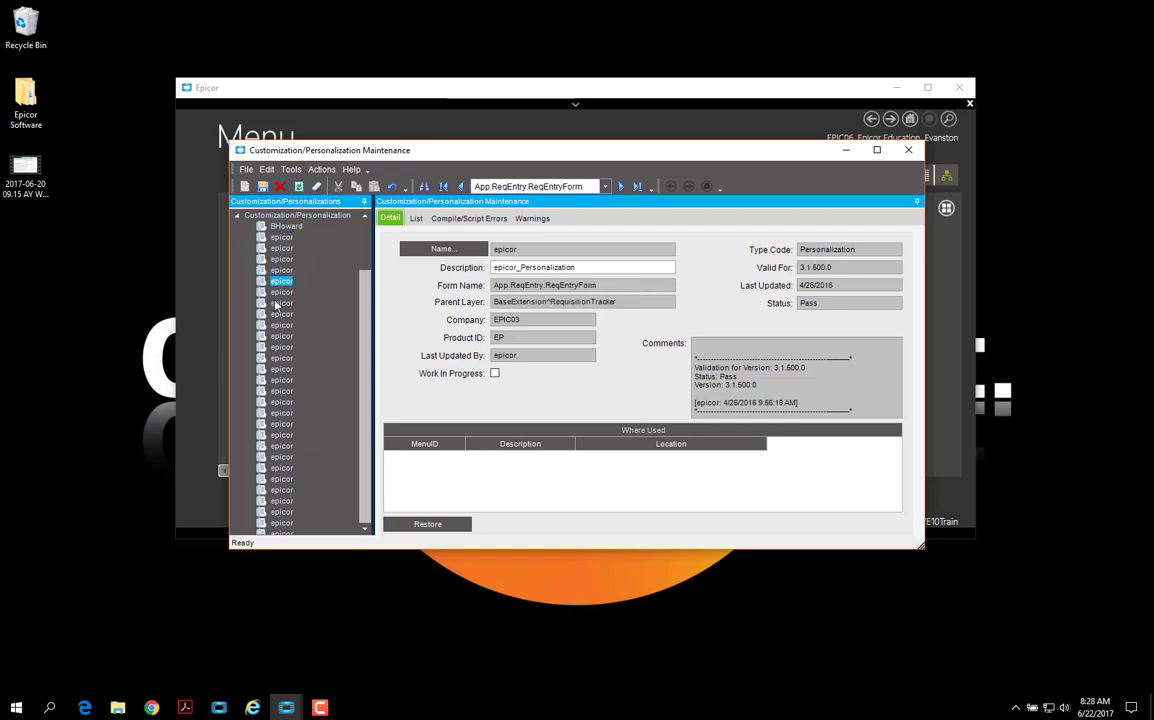
pyautogui.click(278, 292)
# Select the App.CustShipEntry.CustShipForm personalization and delete it, confirming with Yes.
pyautogui.click(278, 303)
pyautogui.click(278, 314)
pyautogui.click(278, 325)
pyautogui.click(279, 336)
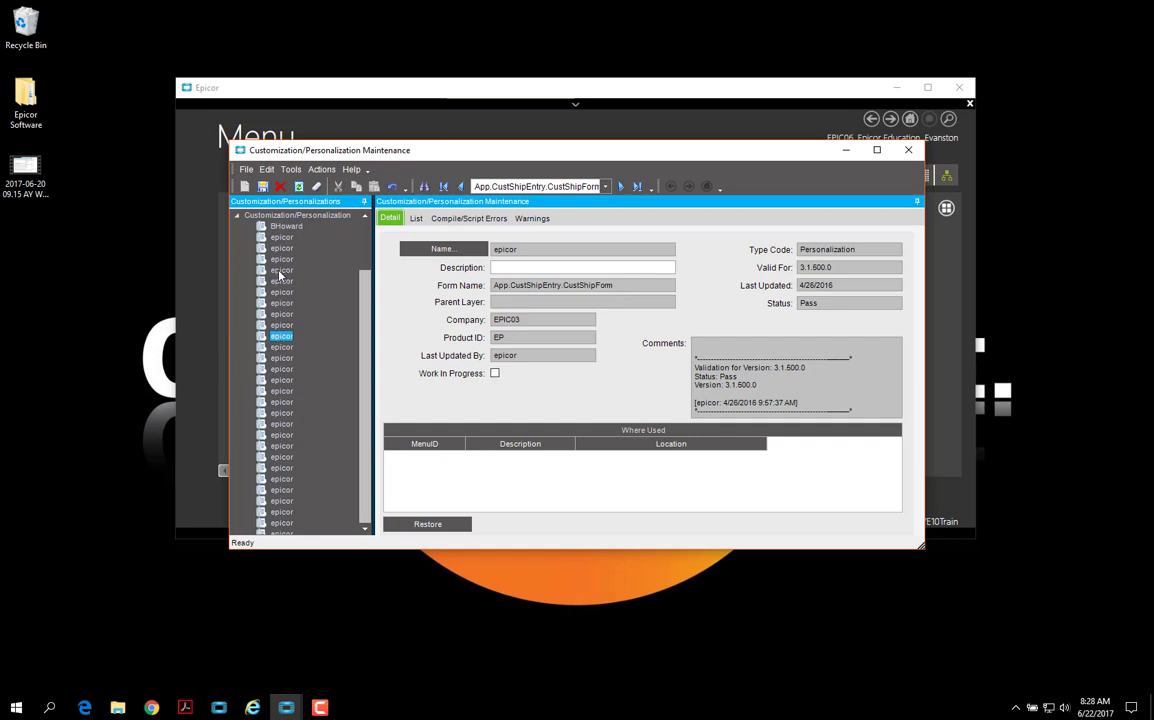
pyautogui.click(280, 186)
pyautogui.click(545, 369)
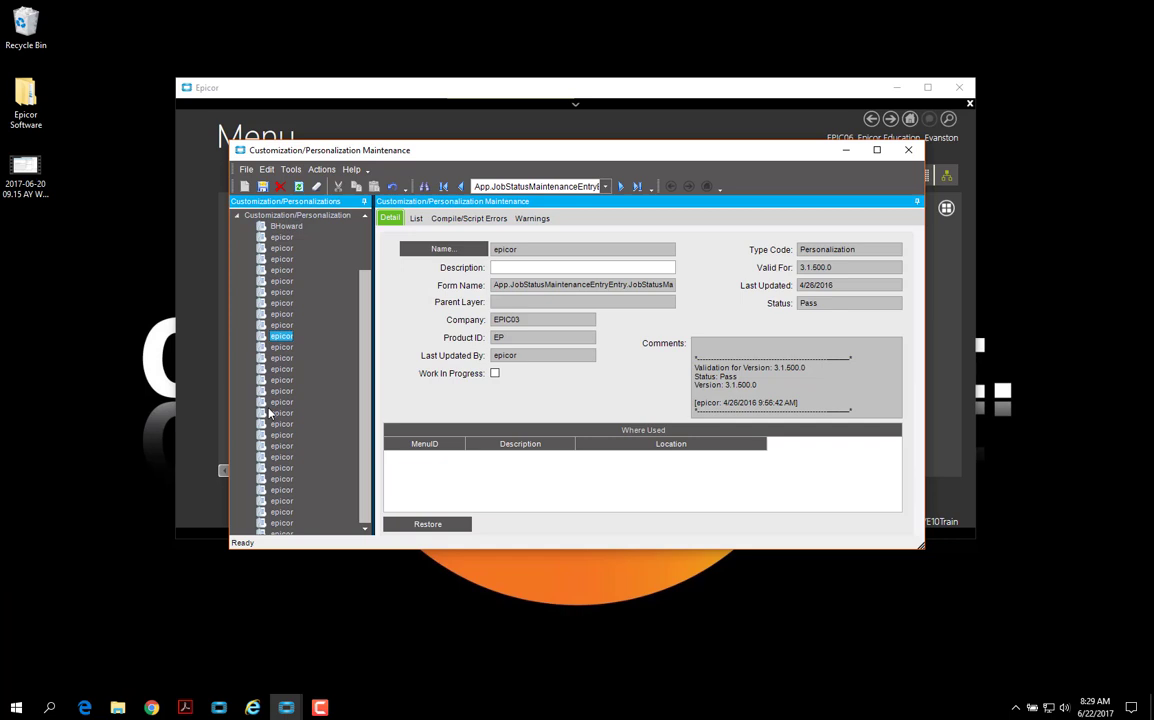
# Close maintenance and open Personalization Purge from Purge/Cleanup Routines with its search dialog.
pyautogui.click(812, 139)
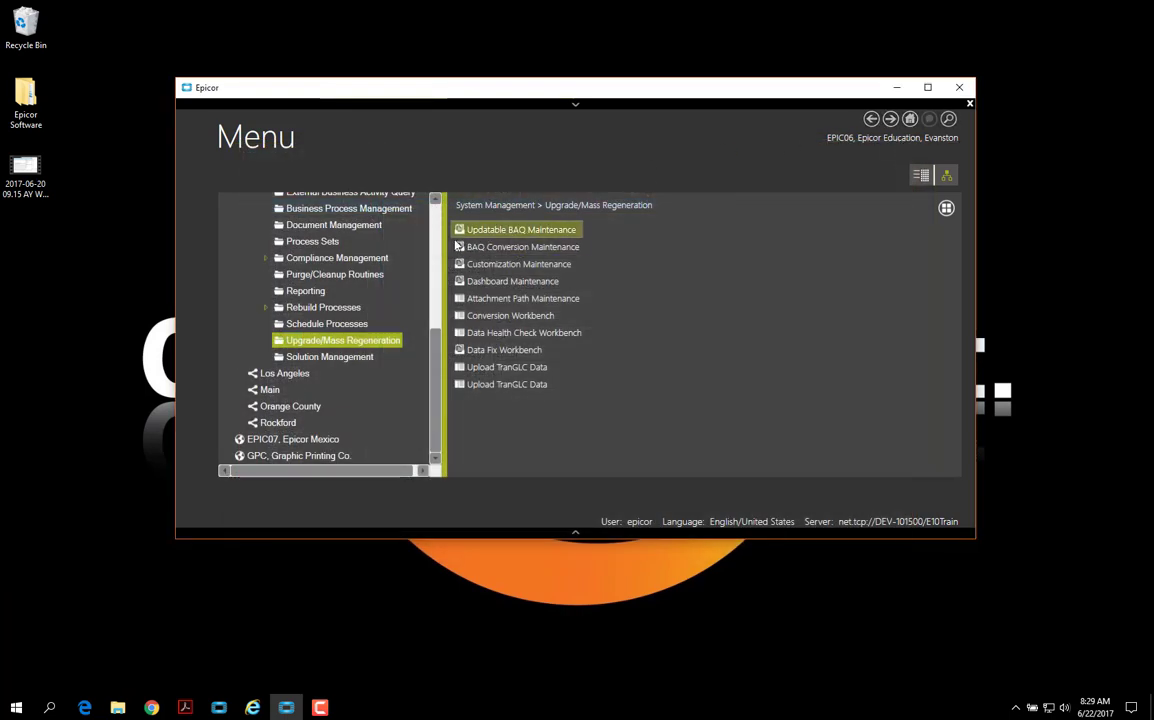
pyautogui.click(343, 276)
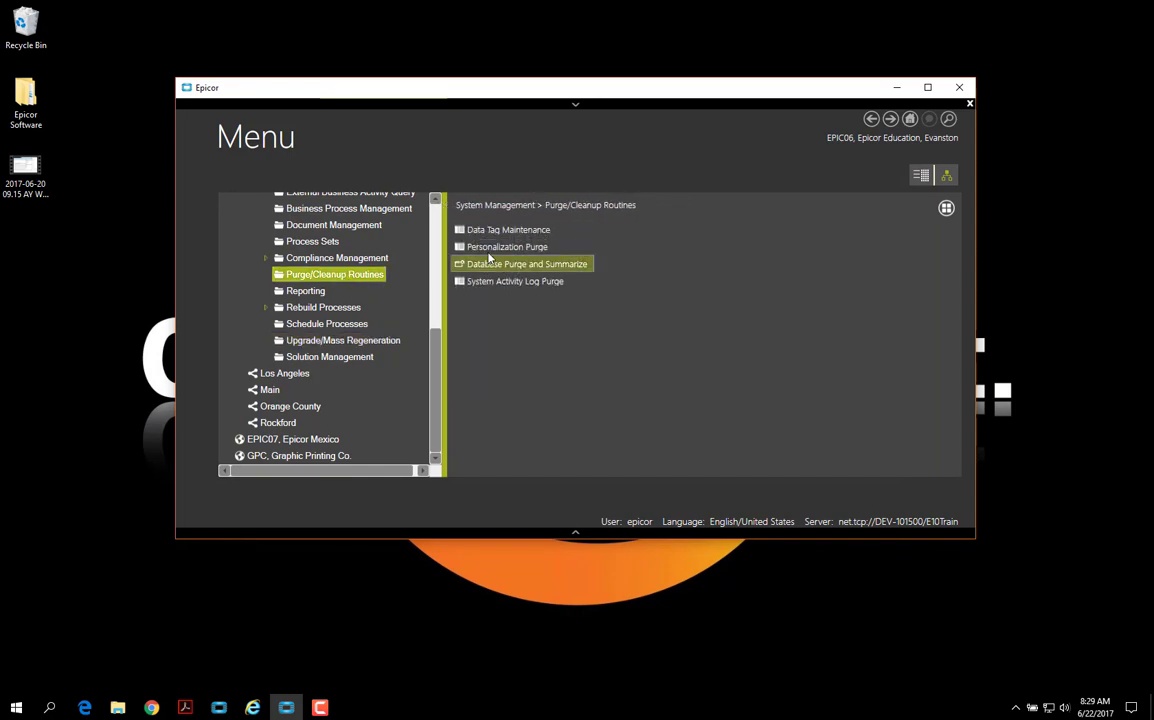
pyautogui.click(494, 248)
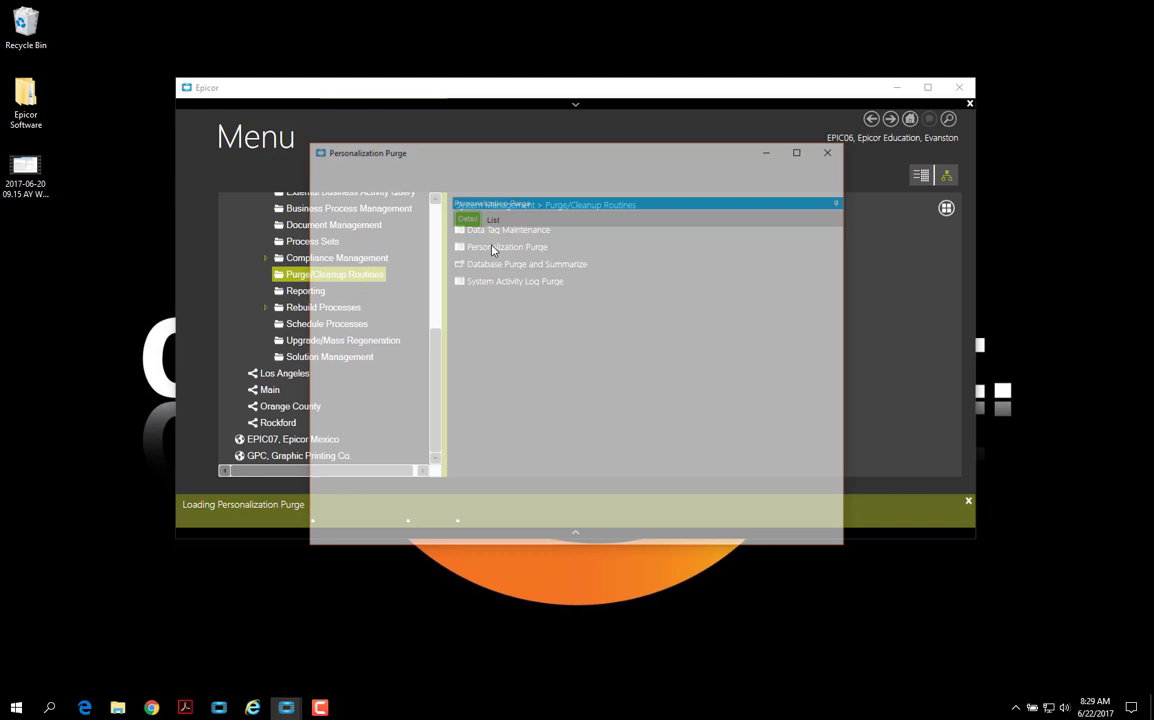
pyautogui.click(586, 251)
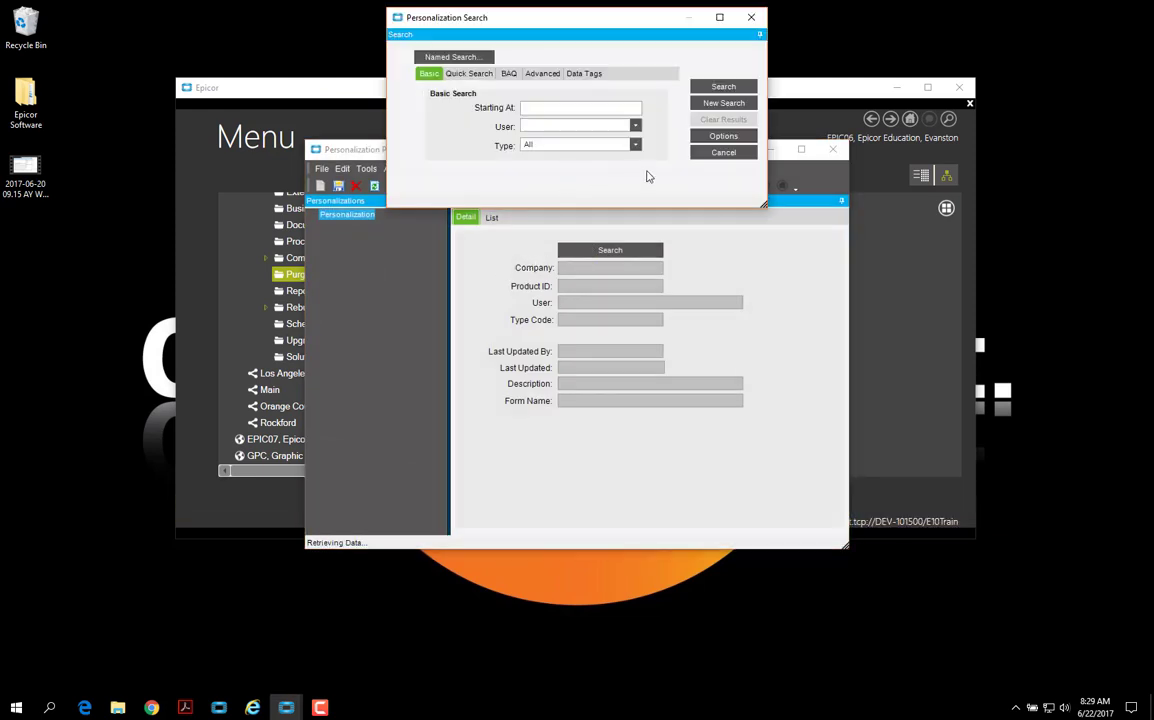
# Search with no user filter and Type Personalization, then load all 146 results.
pyautogui.click(637, 127)
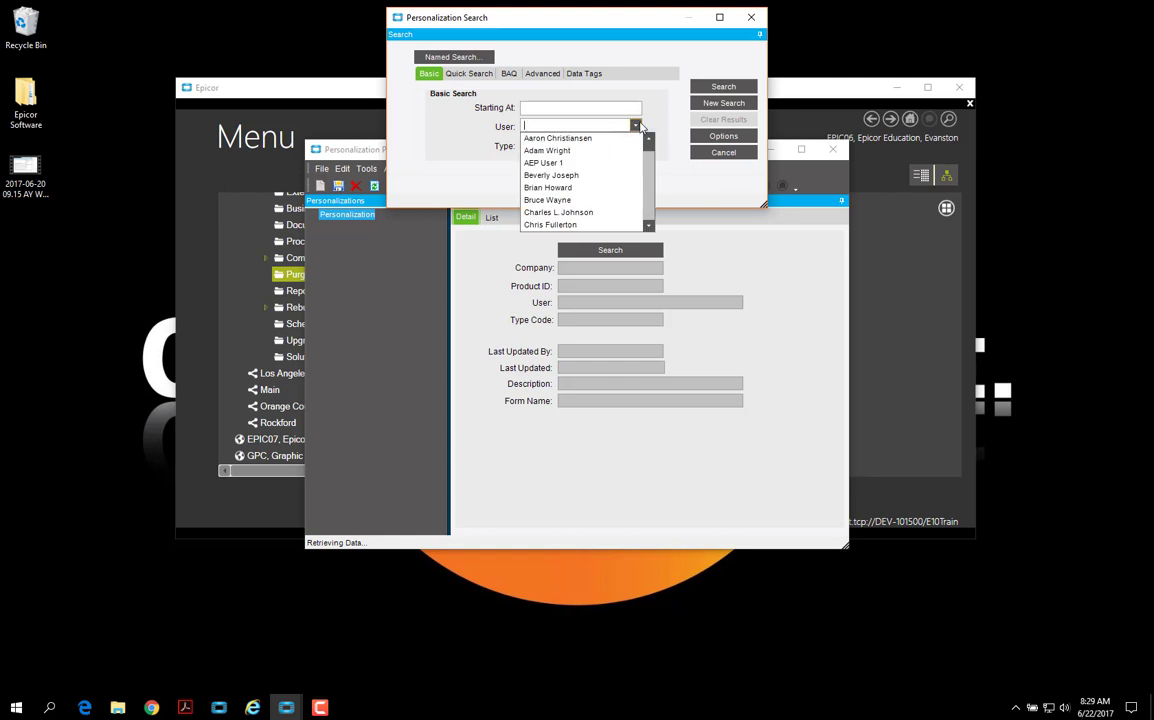
pyautogui.click(637, 127)
pyautogui.click(636, 145)
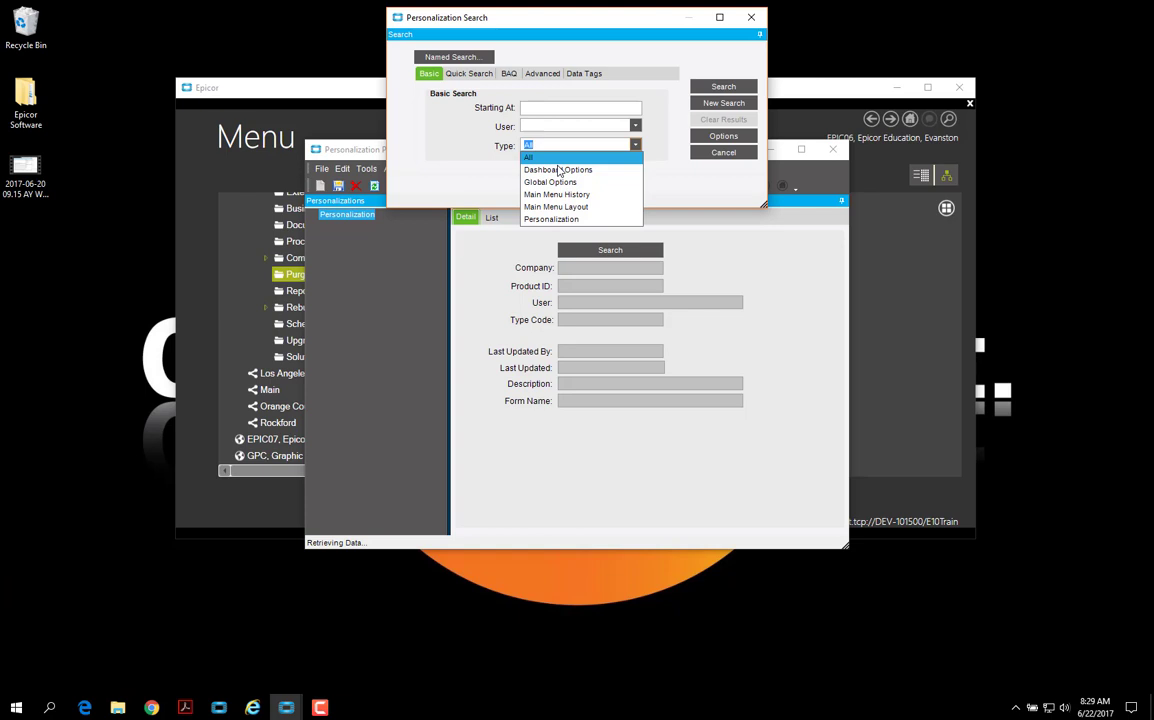
pyautogui.click(563, 220)
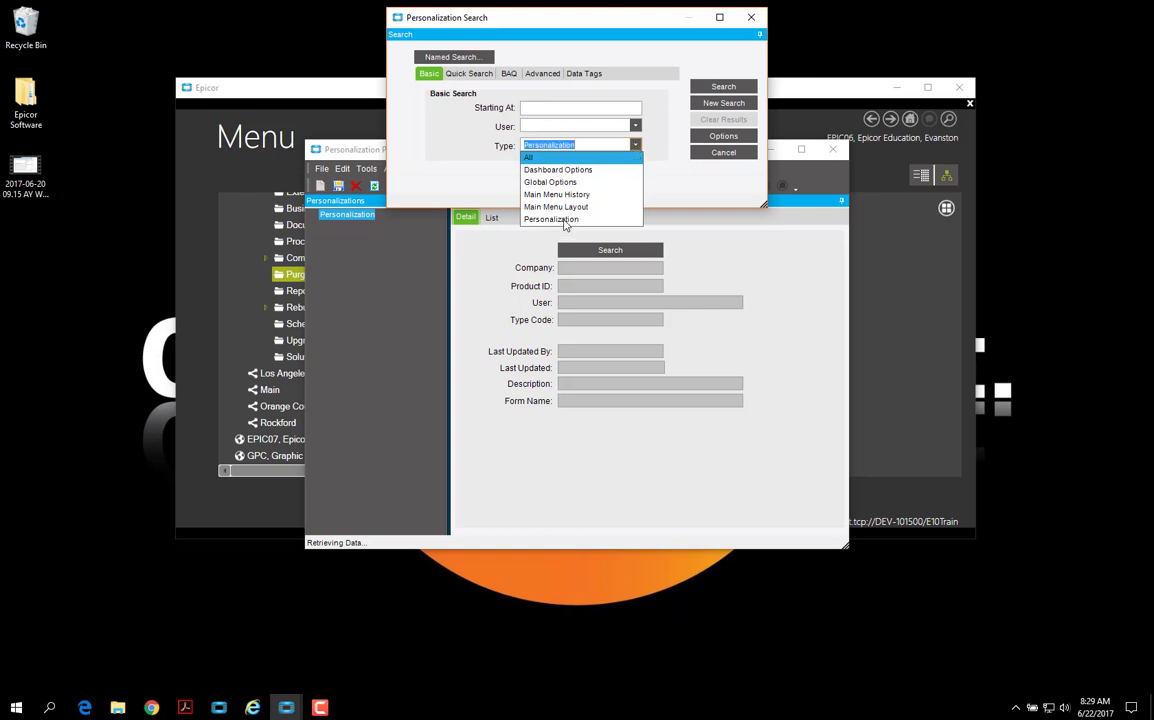
pyautogui.click(707, 89)
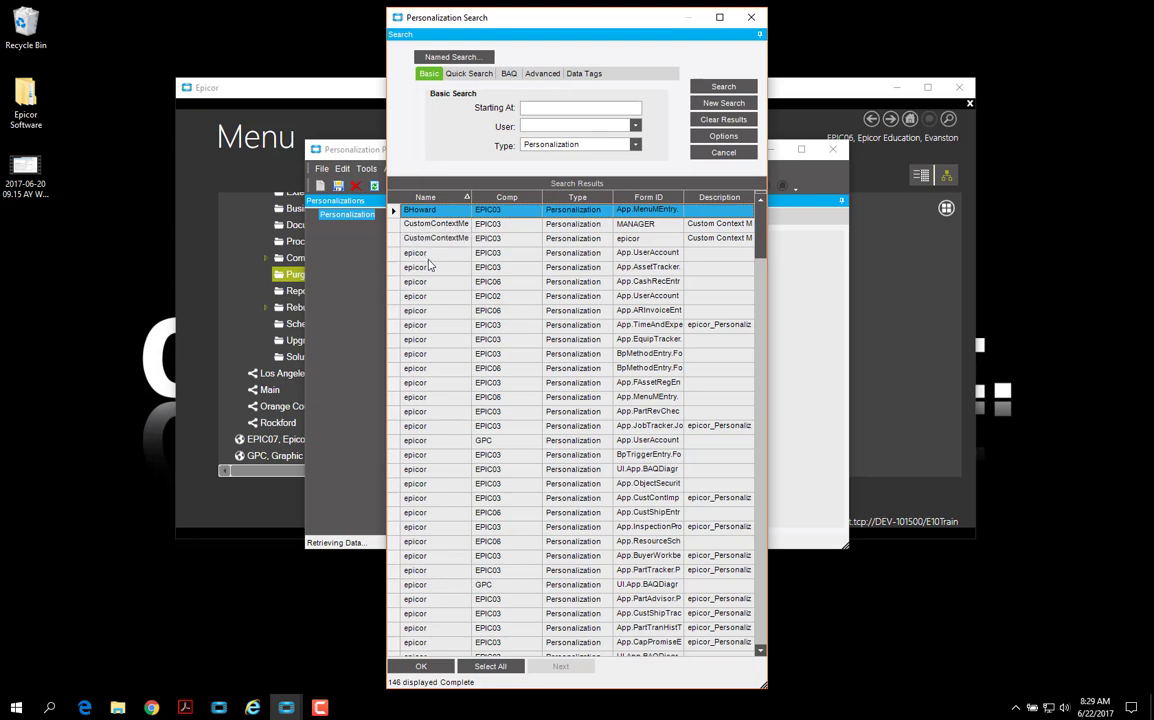
pyautogui.click(488, 666)
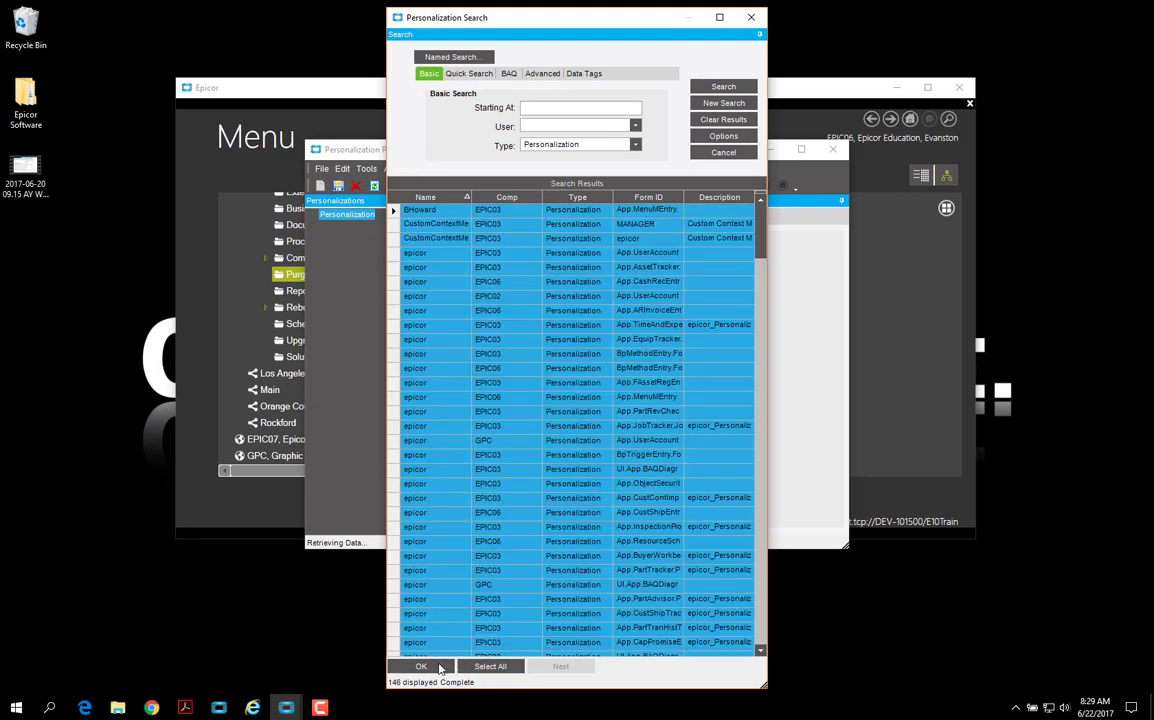
pyautogui.click(421, 666)
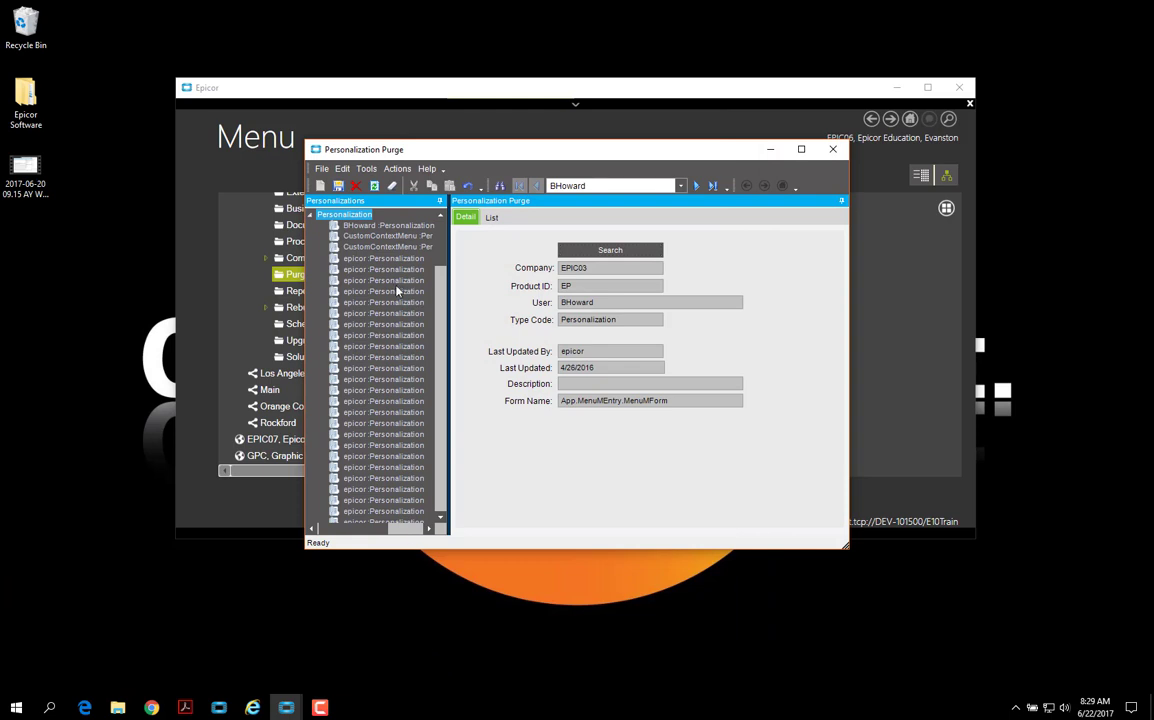
# Purge the epicor UserAccountEntry personalization with Actions > Purge Selected, confirming Yes.
pyautogui.click(381, 260)
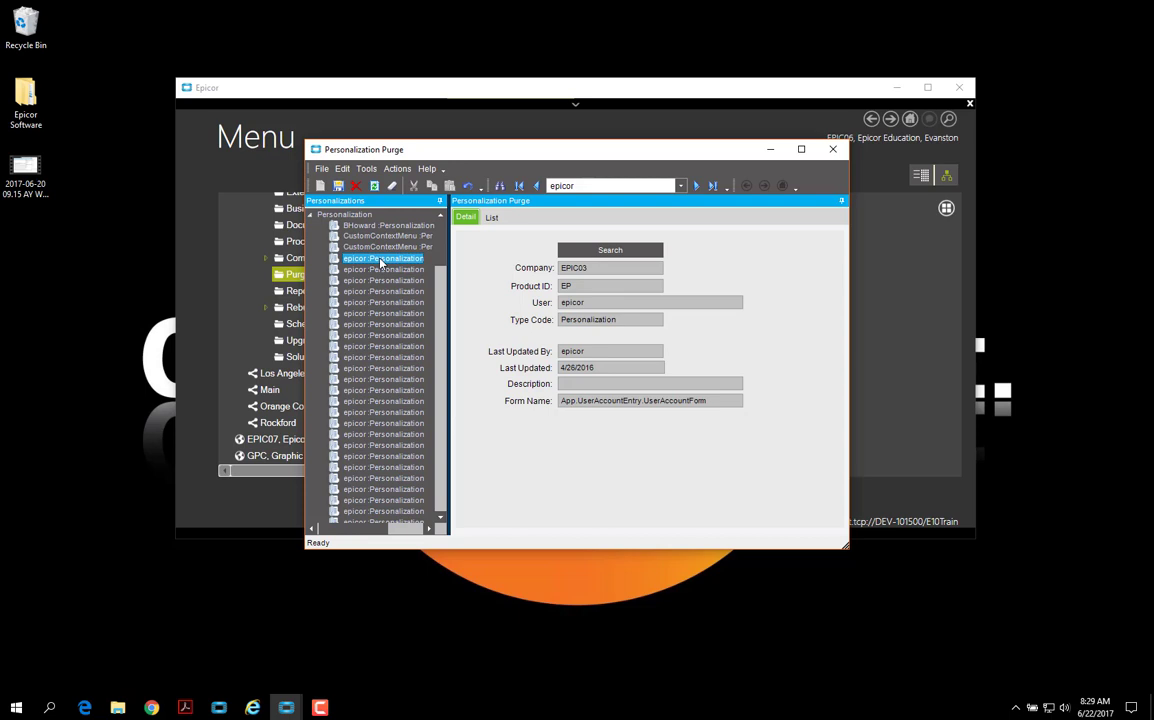
pyautogui.click(397, 169)
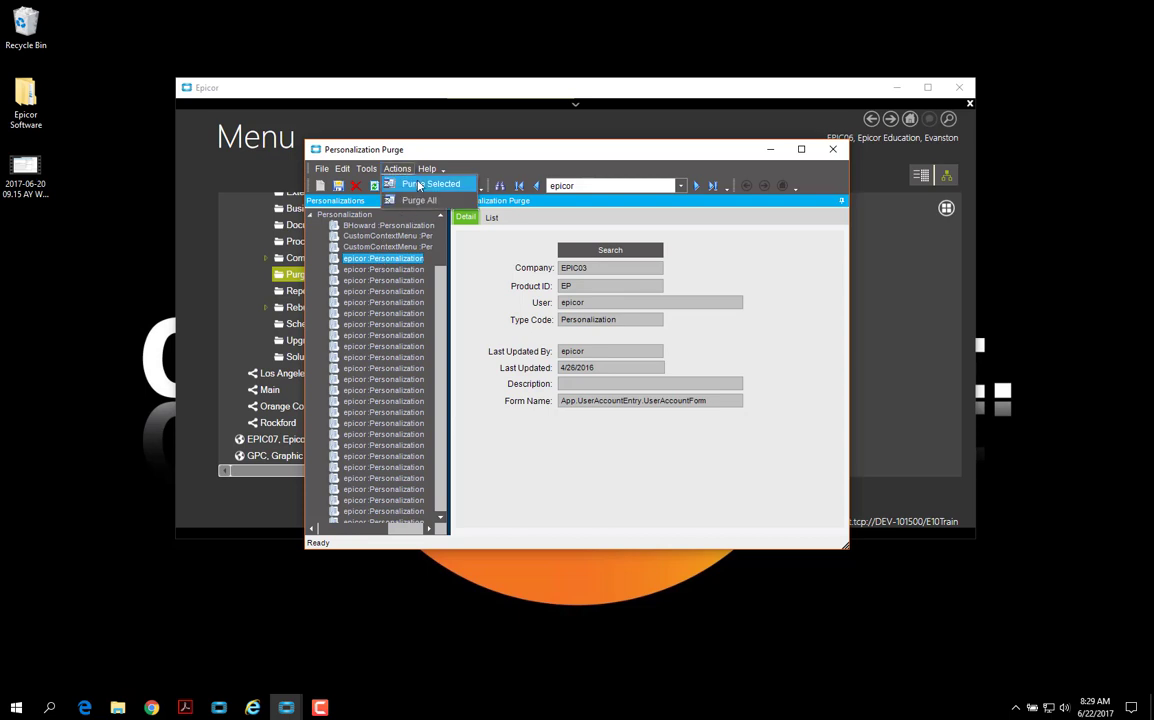
pyautogui.click(418, 186)
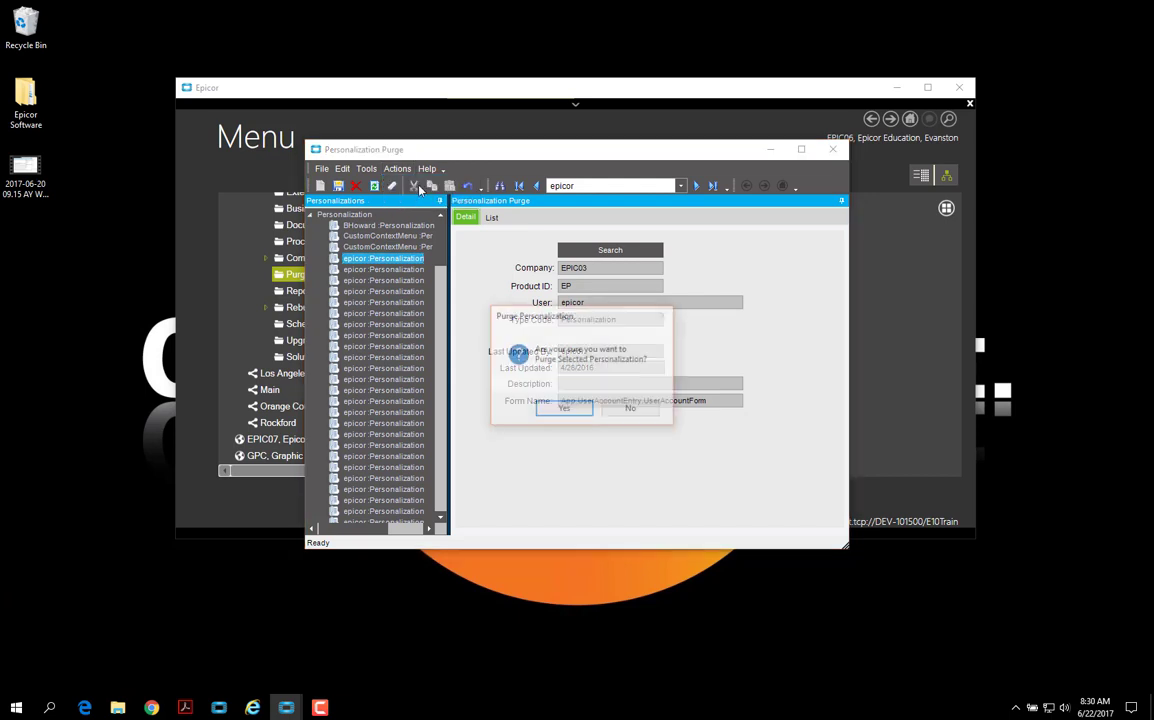
pyautogui.click(569, 409)
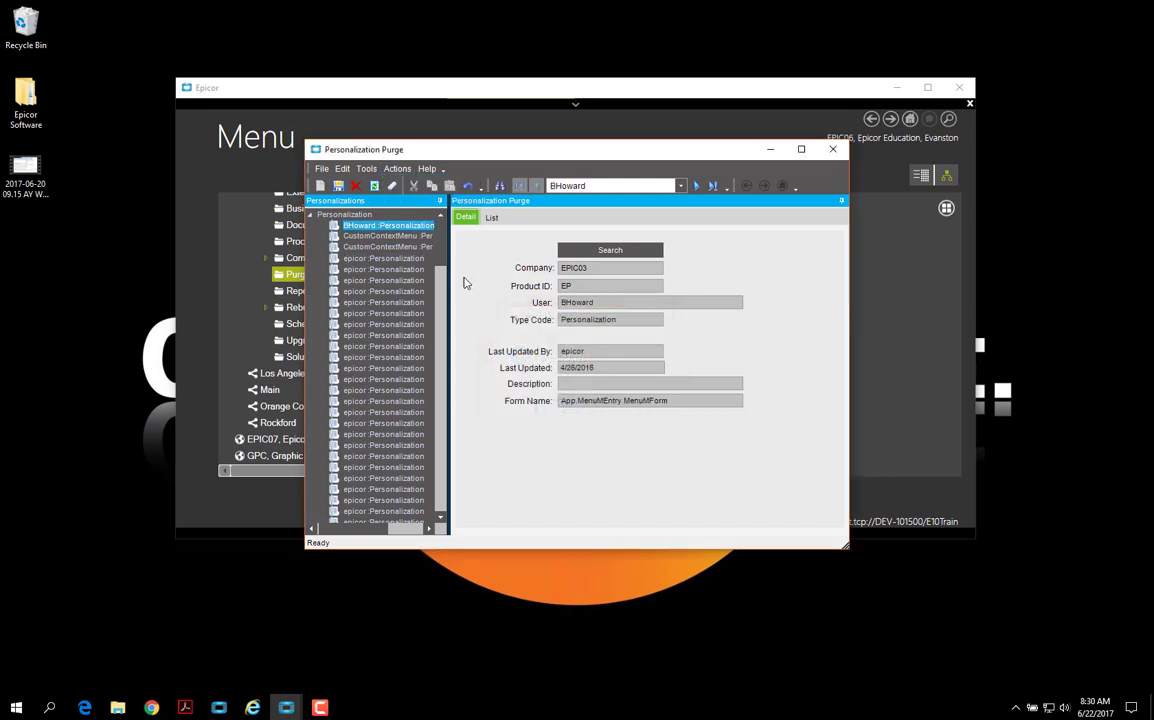
# Review the remaining epicor entries such as AssetTracker, then show the List grid.
pyautogui.click(383, 258)
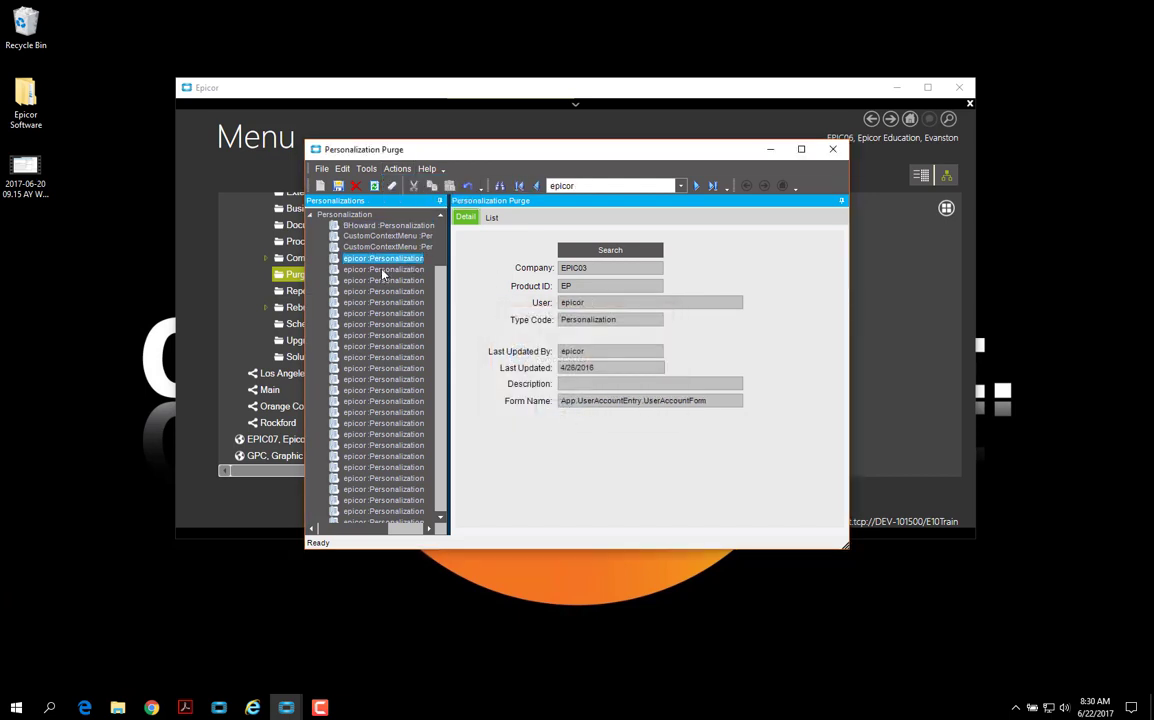
pyautogui.click(383, 270)
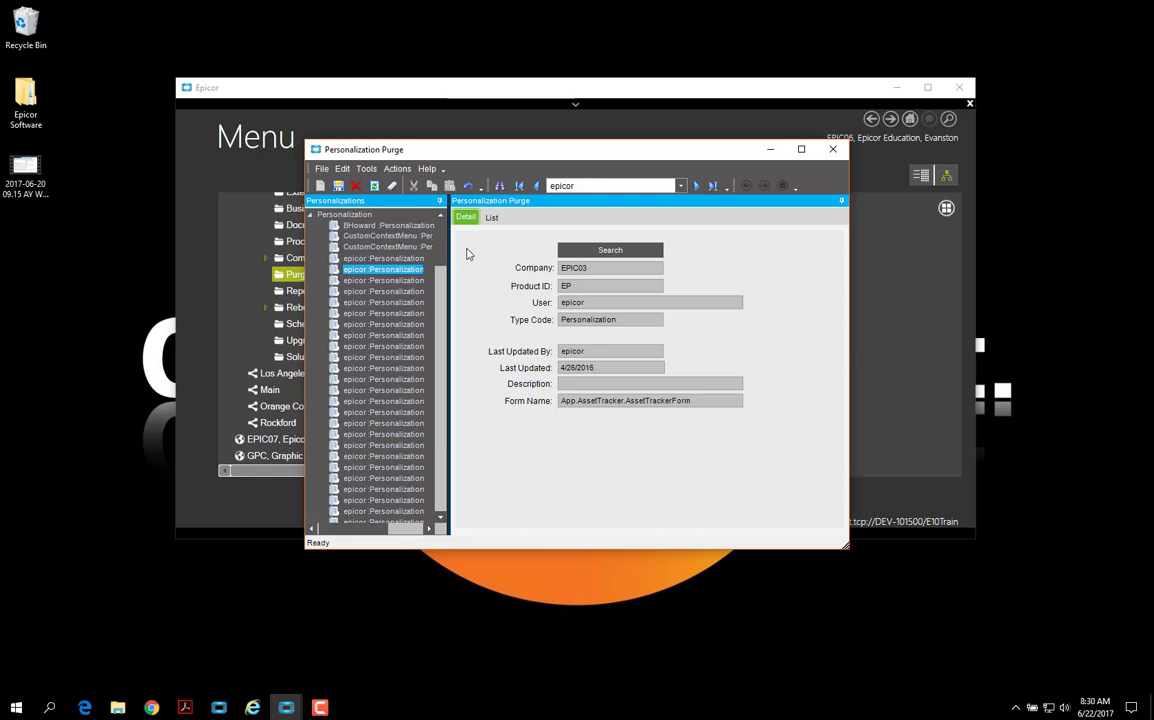
pyautogui.click(491, 217)
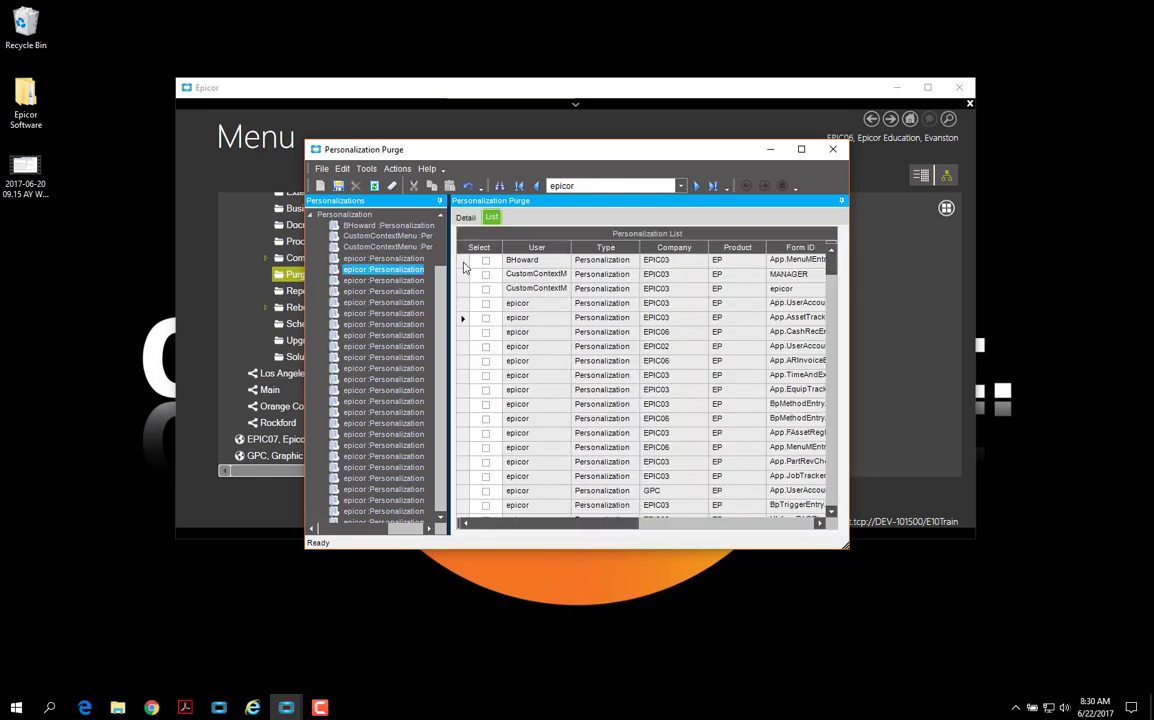
# Check the BHoward and both CustomContextMenu rows and purge them, confirming Yes.
pyautogui.click(463, 262)
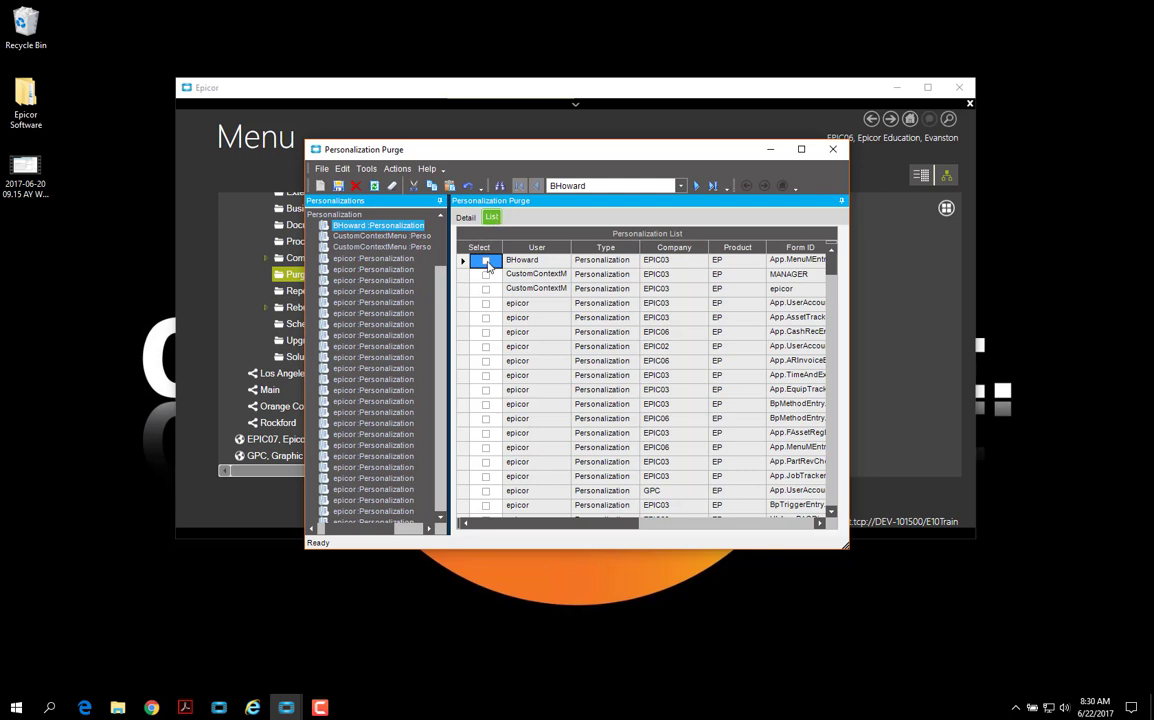
pyautogui.click(486, 261)
pyautogui.click(486, 275)
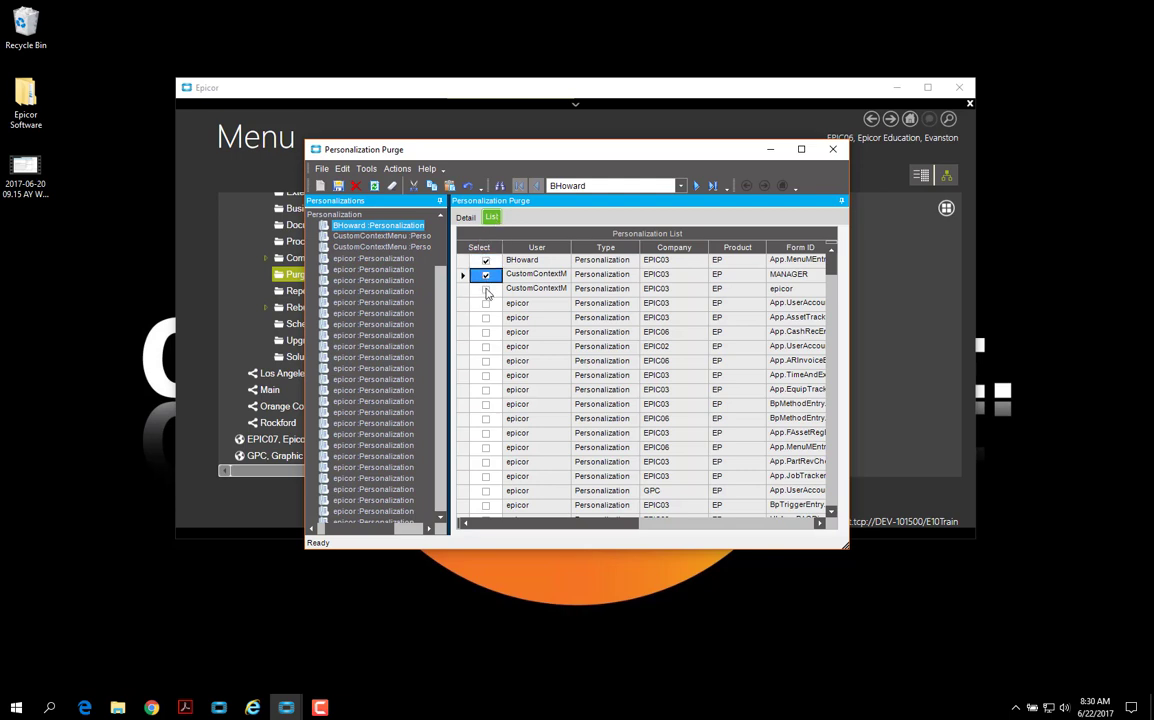
pyautogui.click(486, 290)
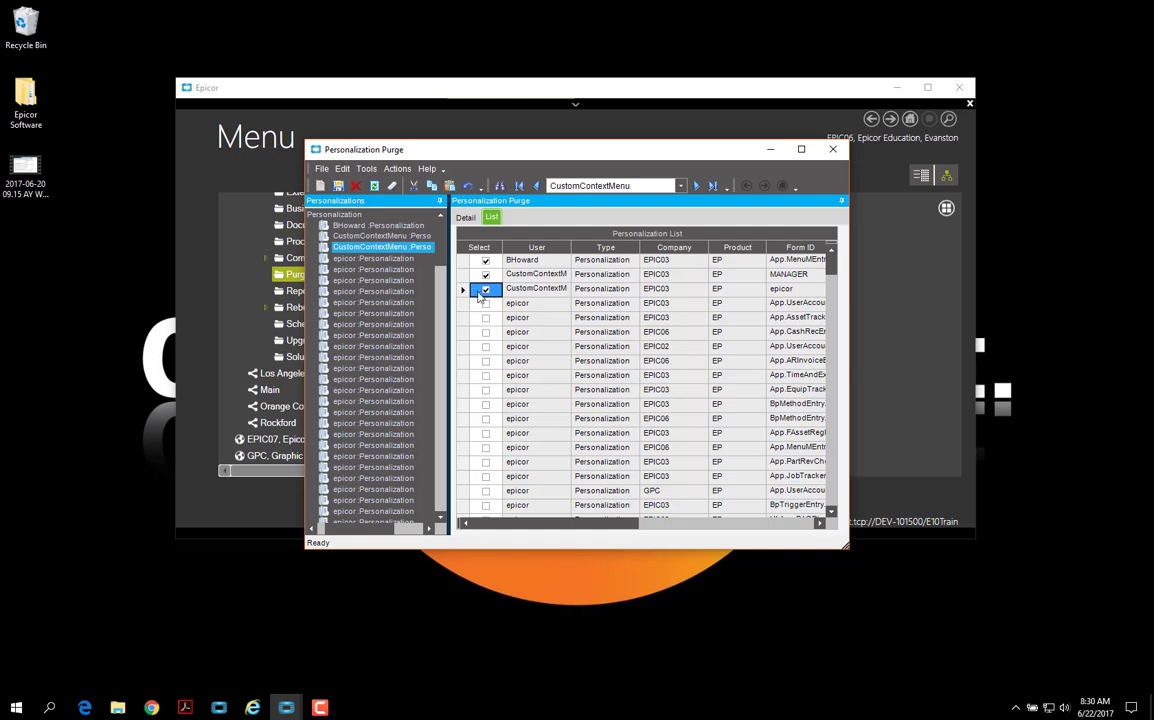
pyautogui.click(397, 168)
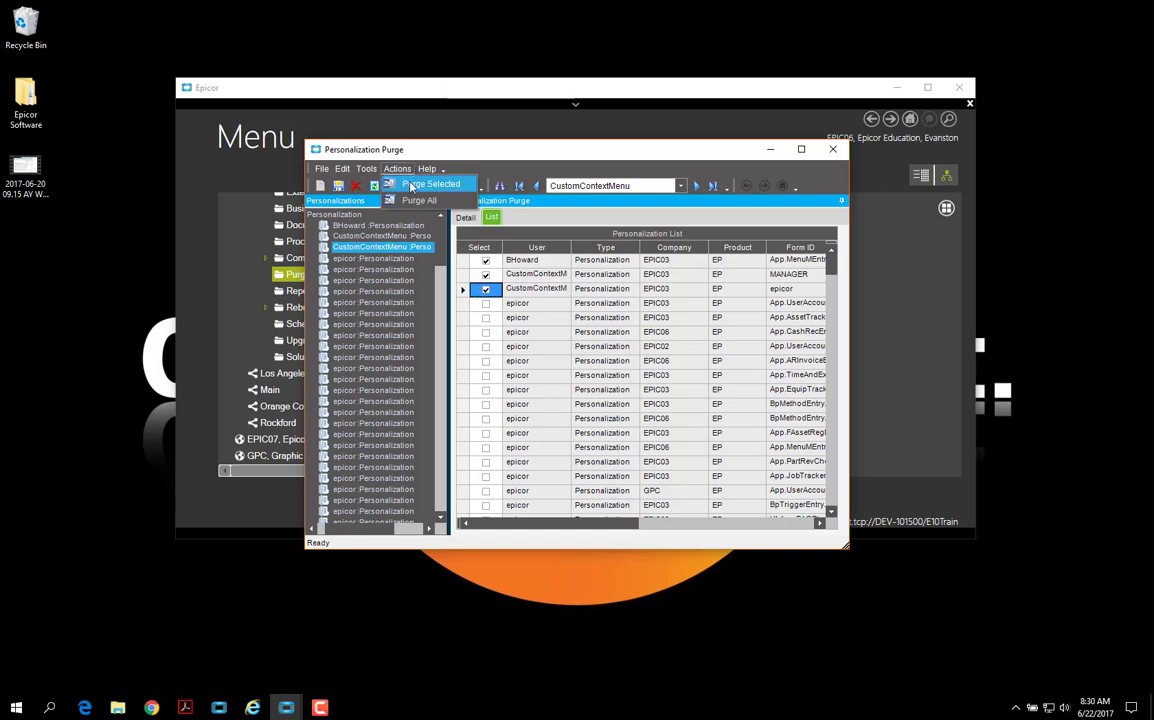
pyautogui.click(411, 186)
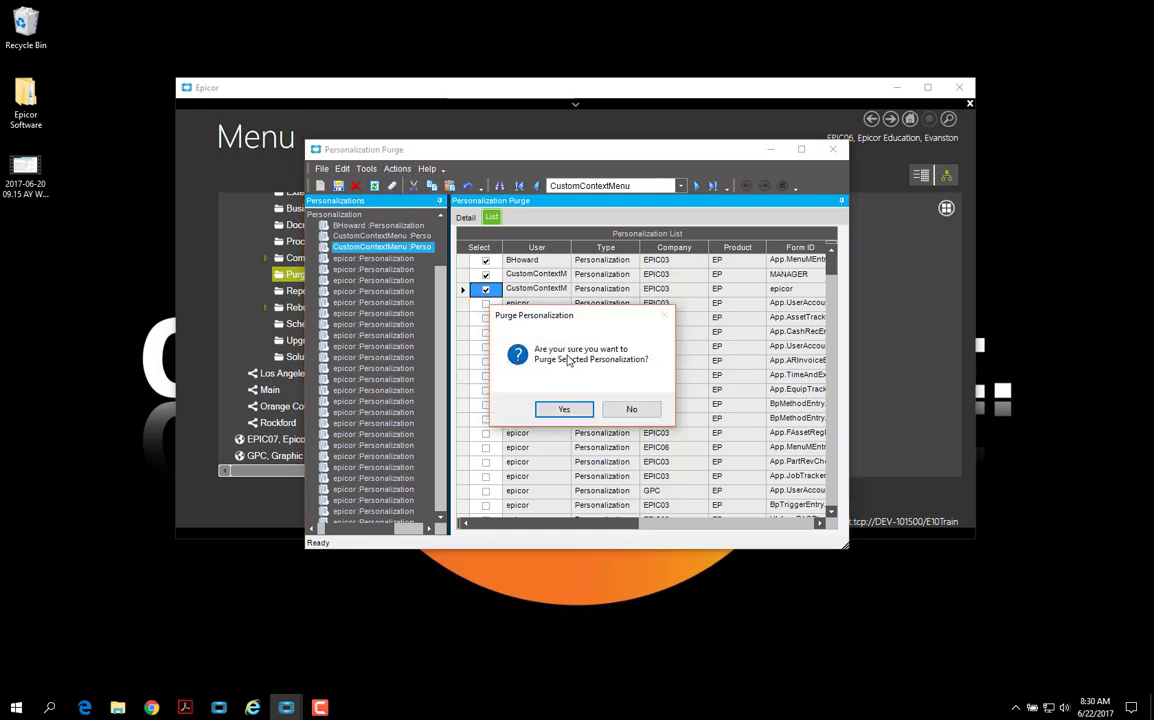
pyautogui.click(556, 407)
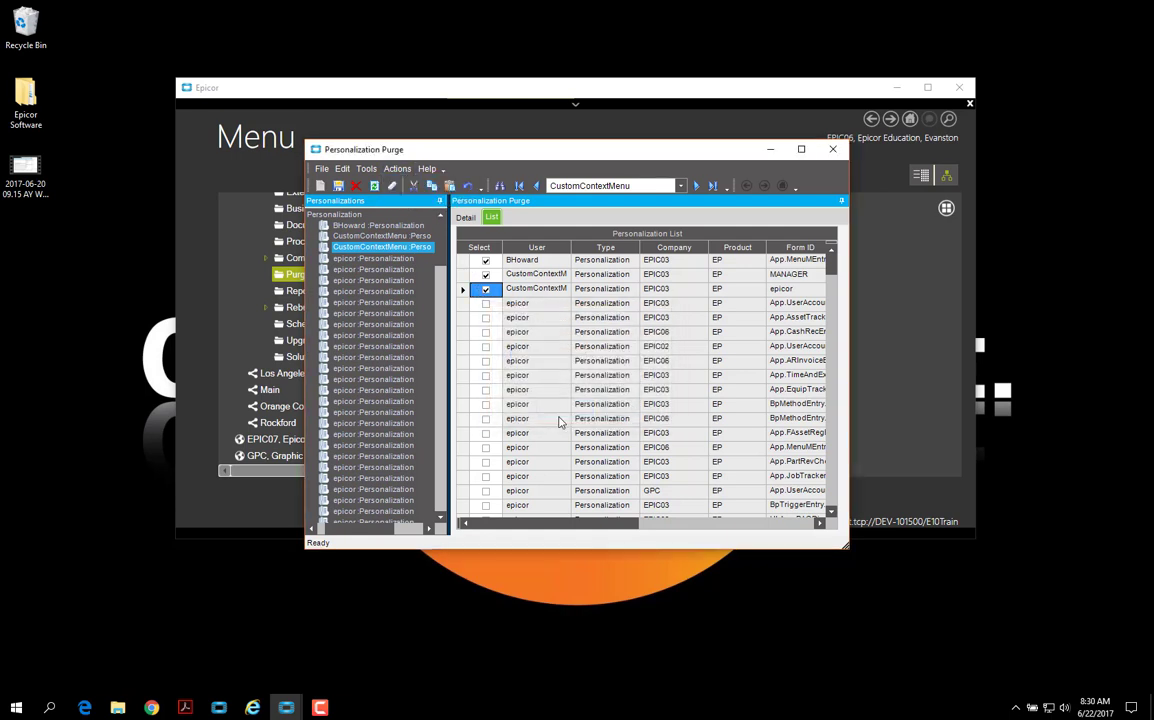
# Search for Personalization-type entries and load the nine from TimePhasEnt through POSuggEntry into the purge list.
pyautogui.click(465, 217)
pyautogui.click(619, 251)
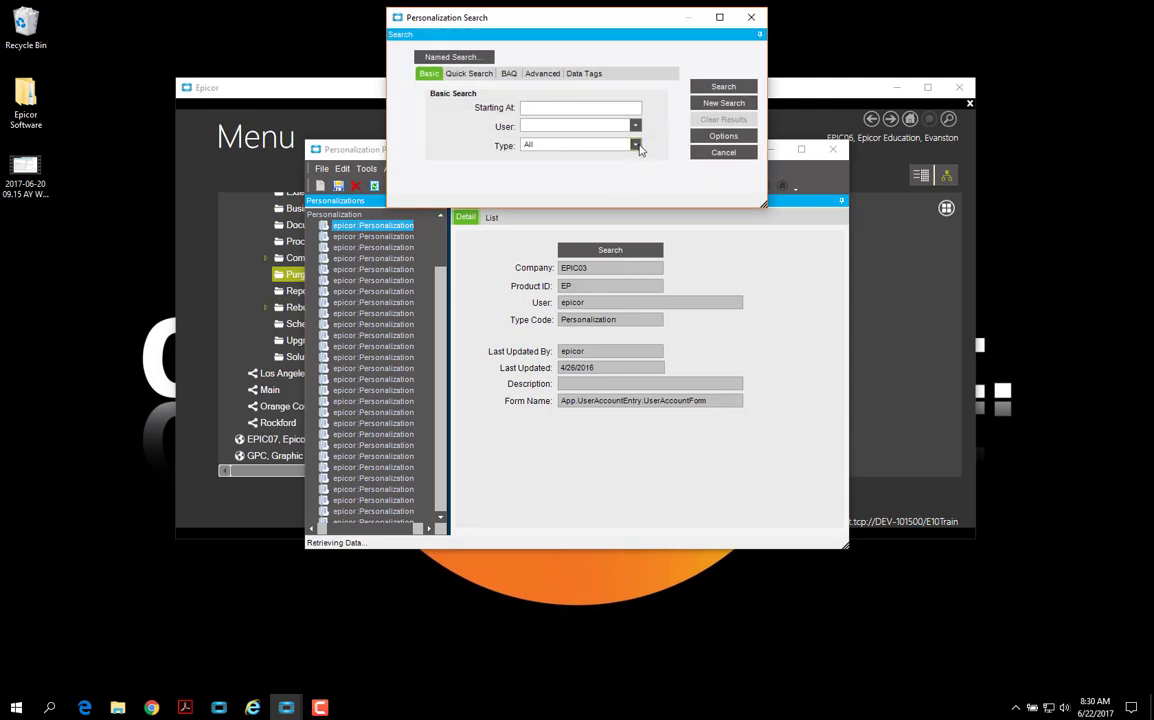
pyautogui.click(639, 147)
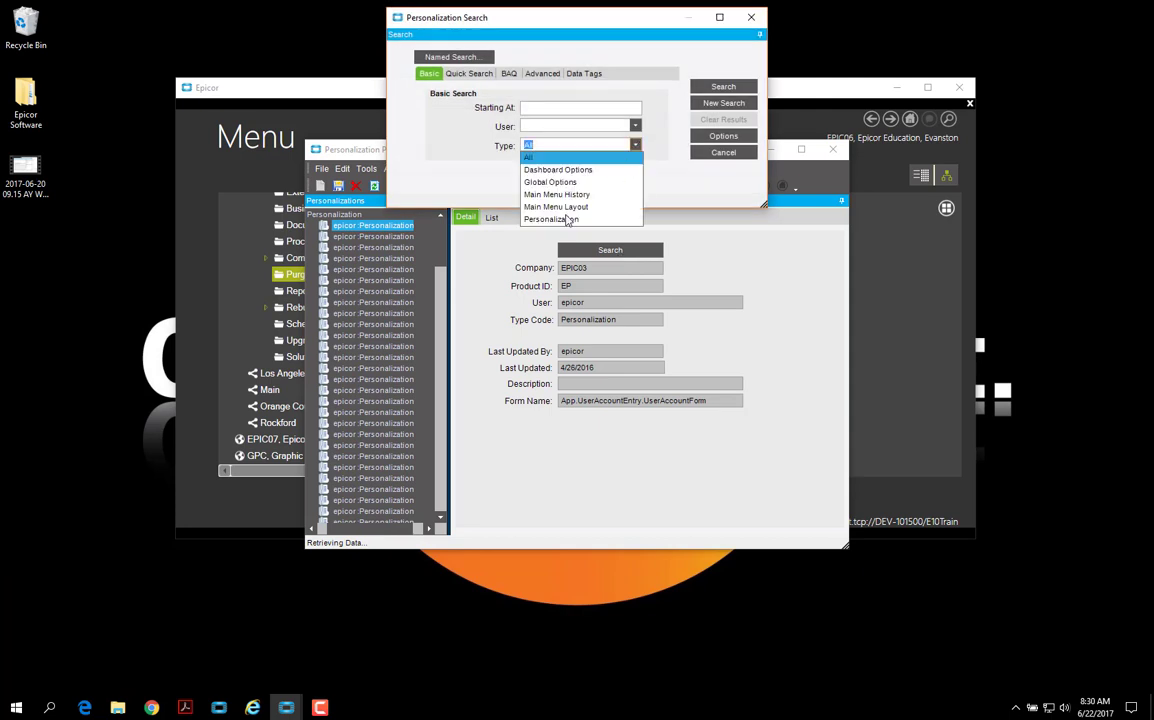
pyautogui.click(567, 218)
pyautogui.click(723, 87)
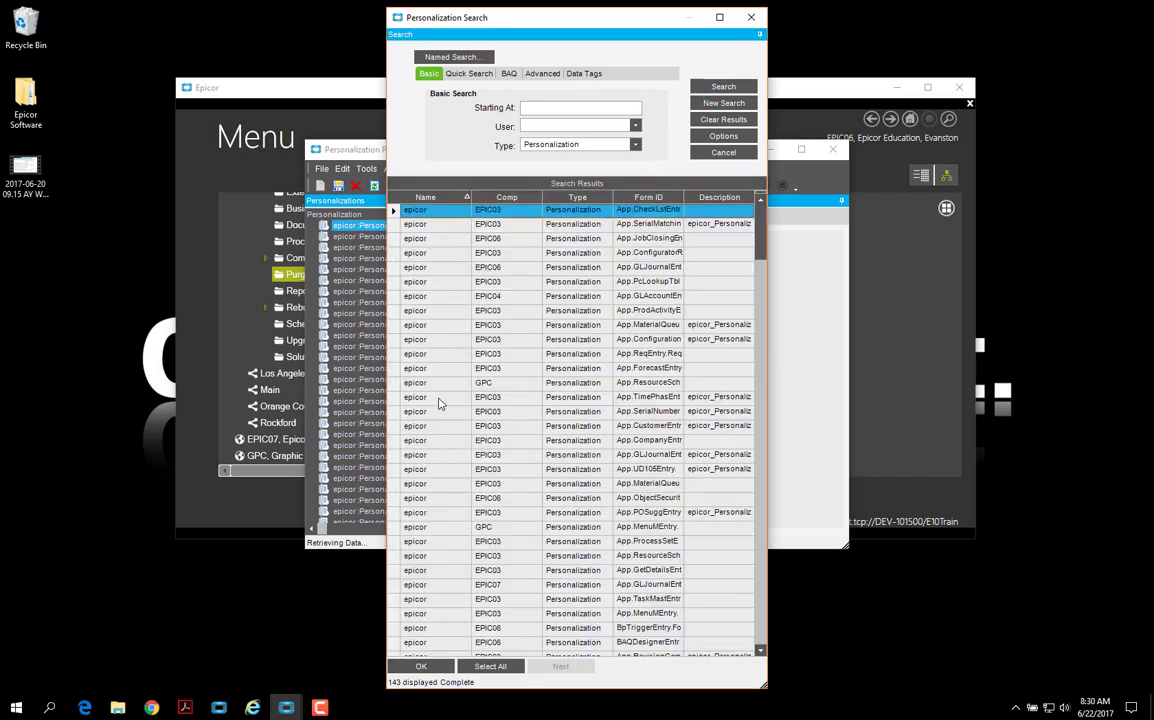
pyautogui.click(438, 400)
pyautogui.keyDown('shift'); pyautogui.click(436, 513); pyautogui.keyUp('shift')
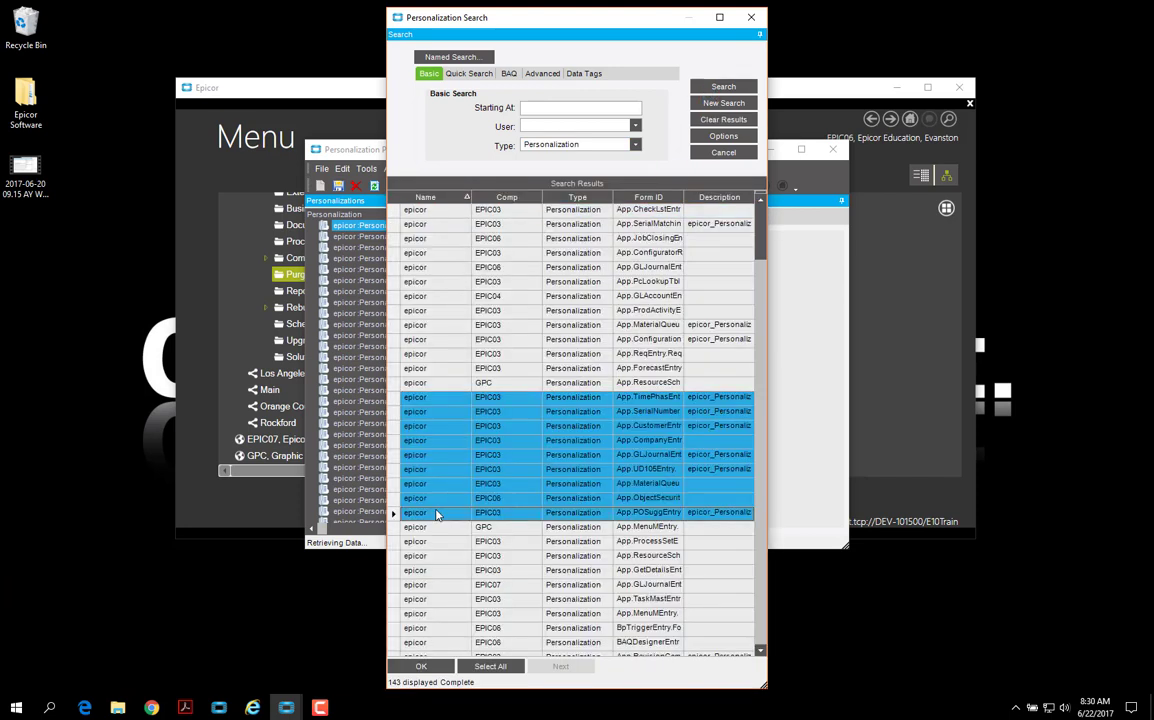
pyautogui.click(421, 666)
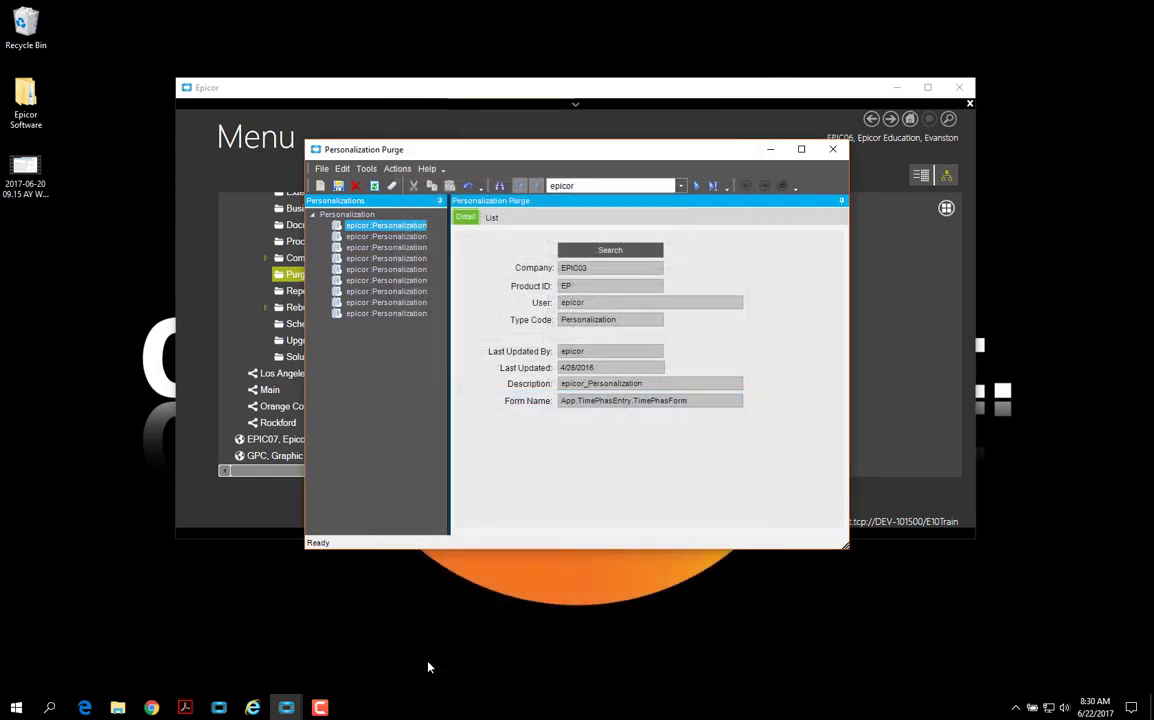
# Purge all nine loaded personalizations and confirm.
pyautogui.click(397, 168)
pyautogui.click(415, 201)
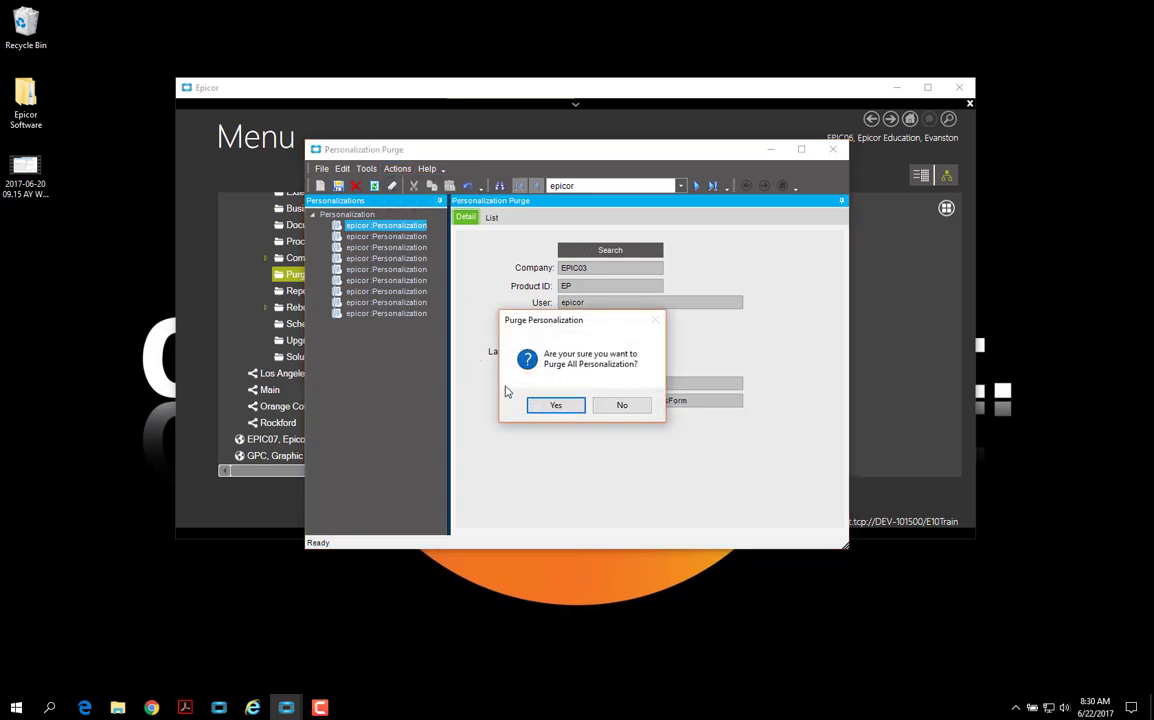
pyautogui.click(547, 405)
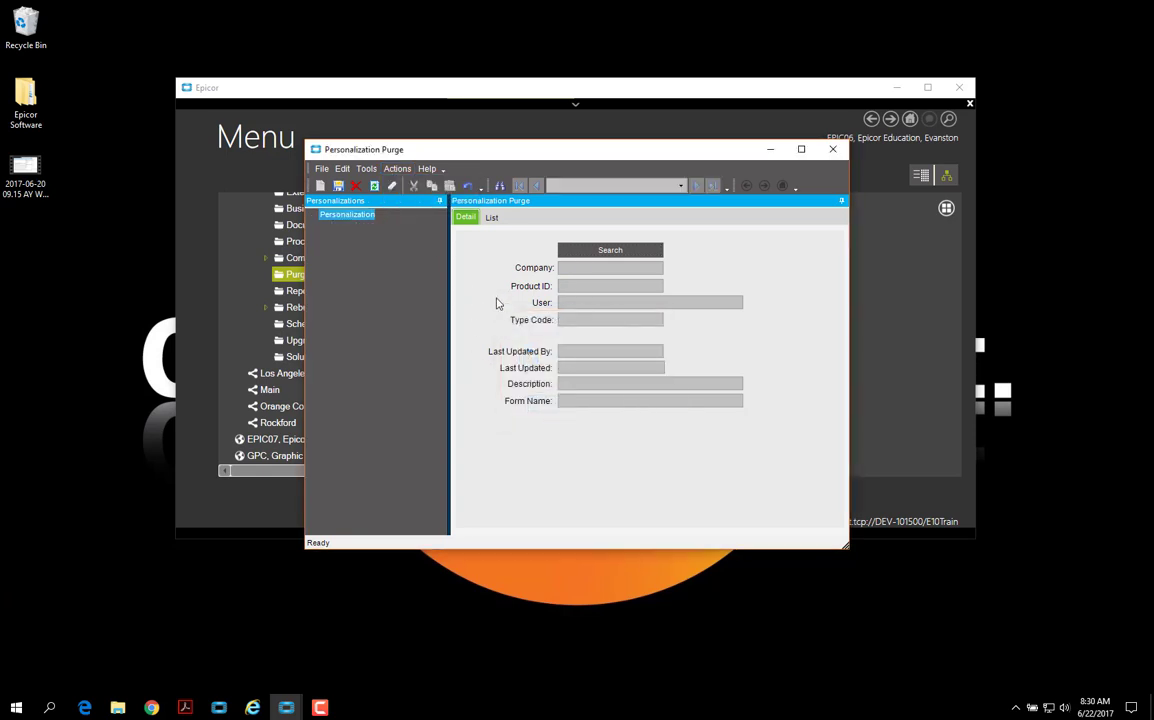
pyautogui.click(645, 252)
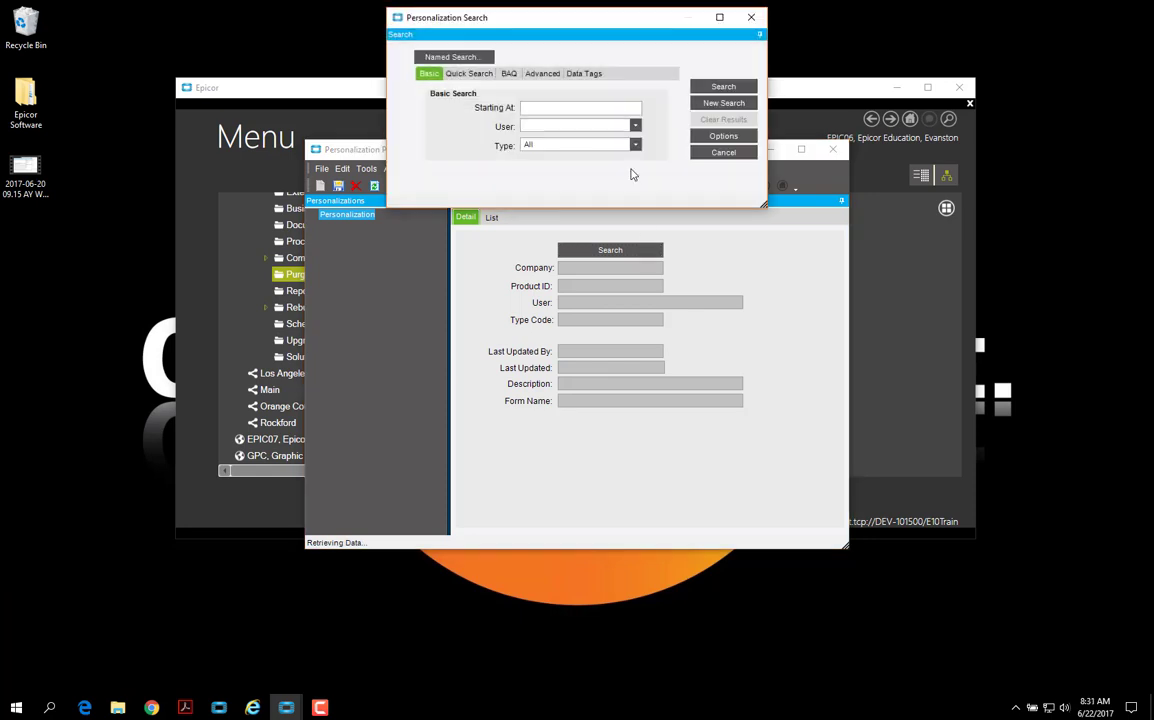
pyautogui.click(575, 146)
pyautogui.click(587, 220)
pyautogui.click(724, 88)
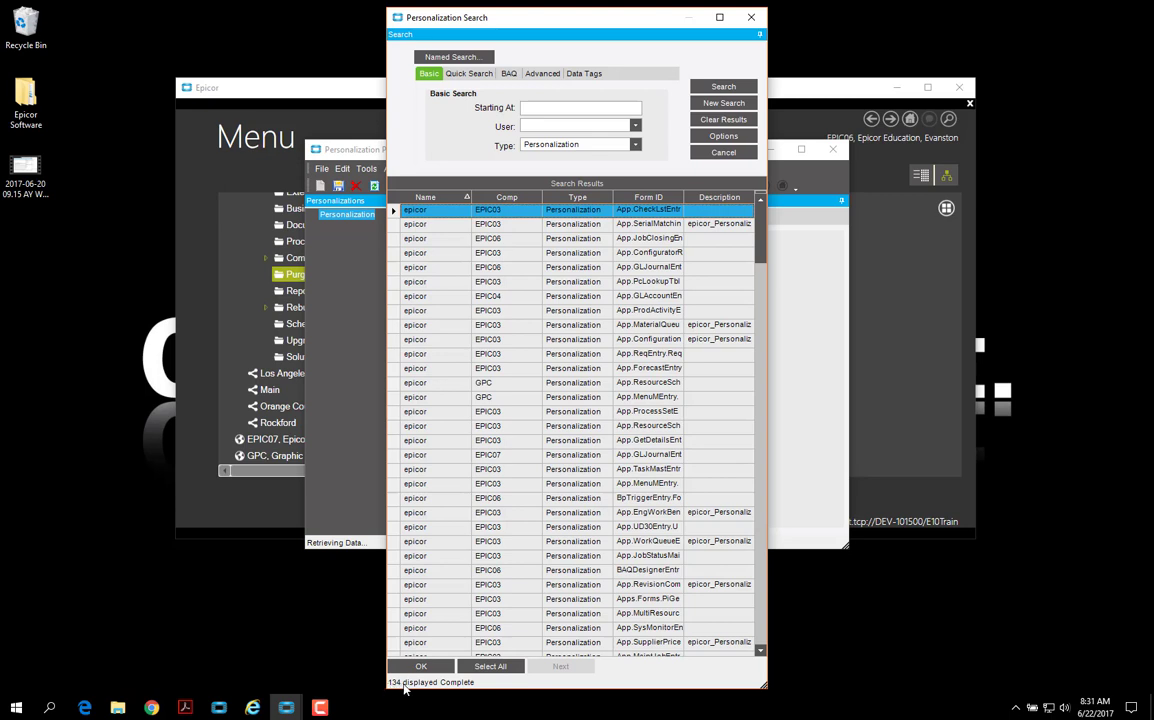
pyautogui.click(421, 666)
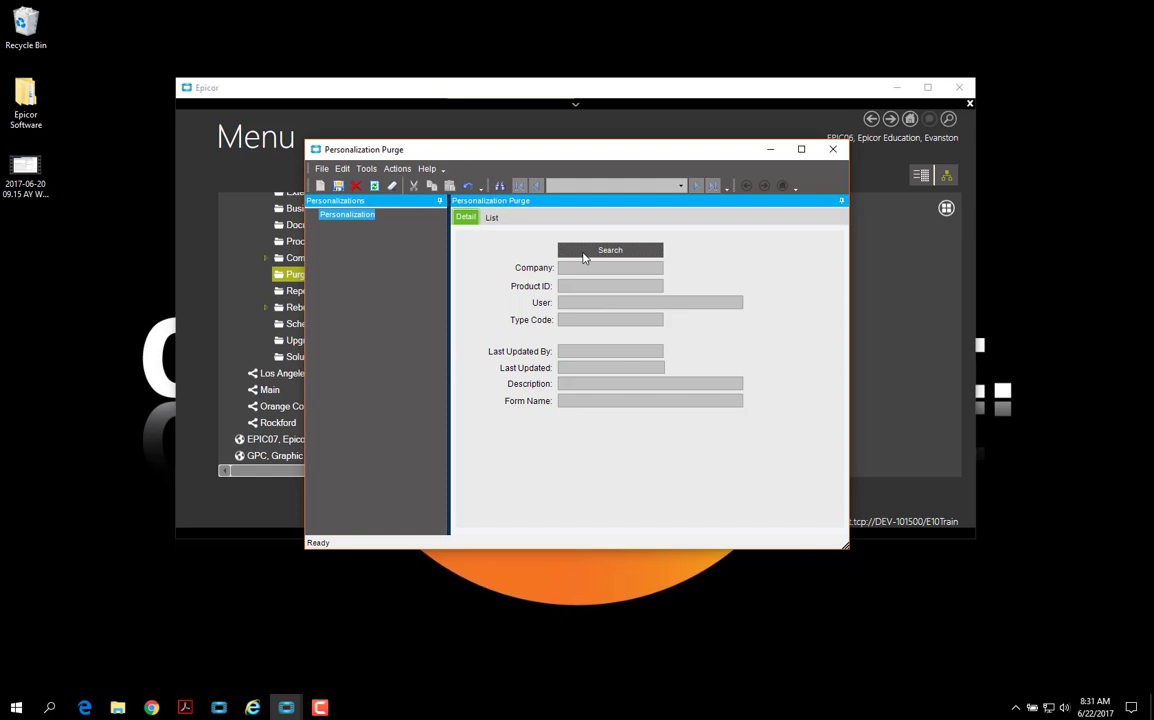
# Load all 384 personalizations of every type into the purge list without purging them yet.
pyautogui.click(585, 256)
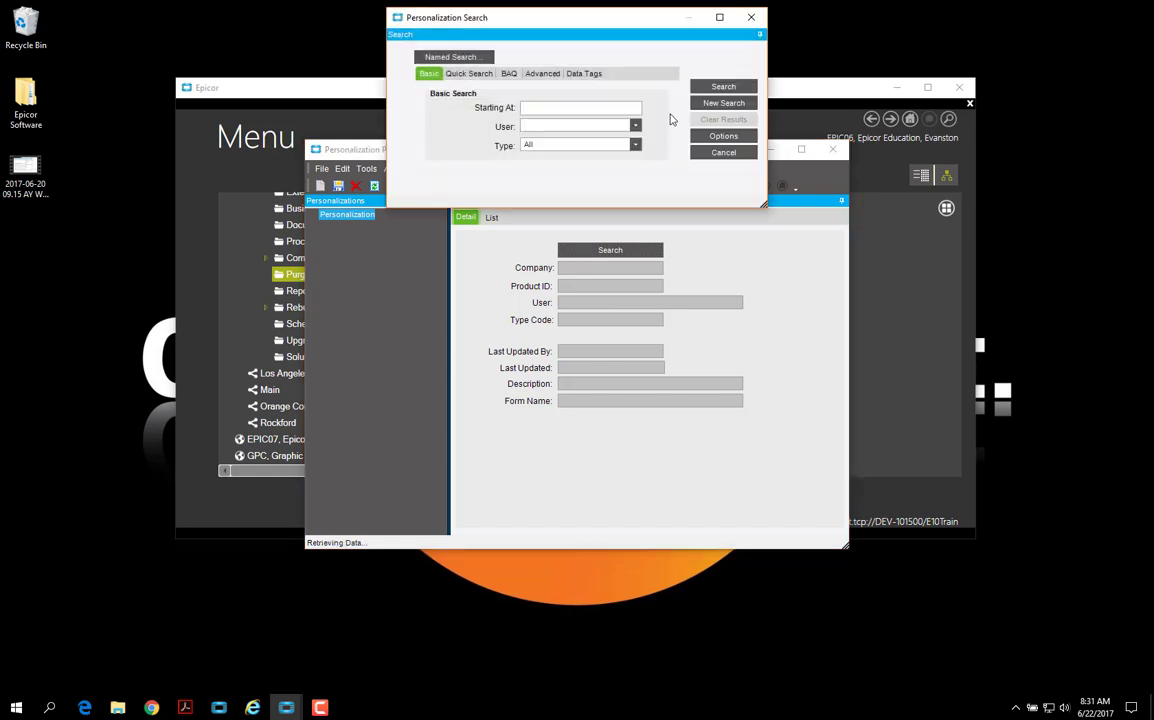
pyautogui.click(702, 88)
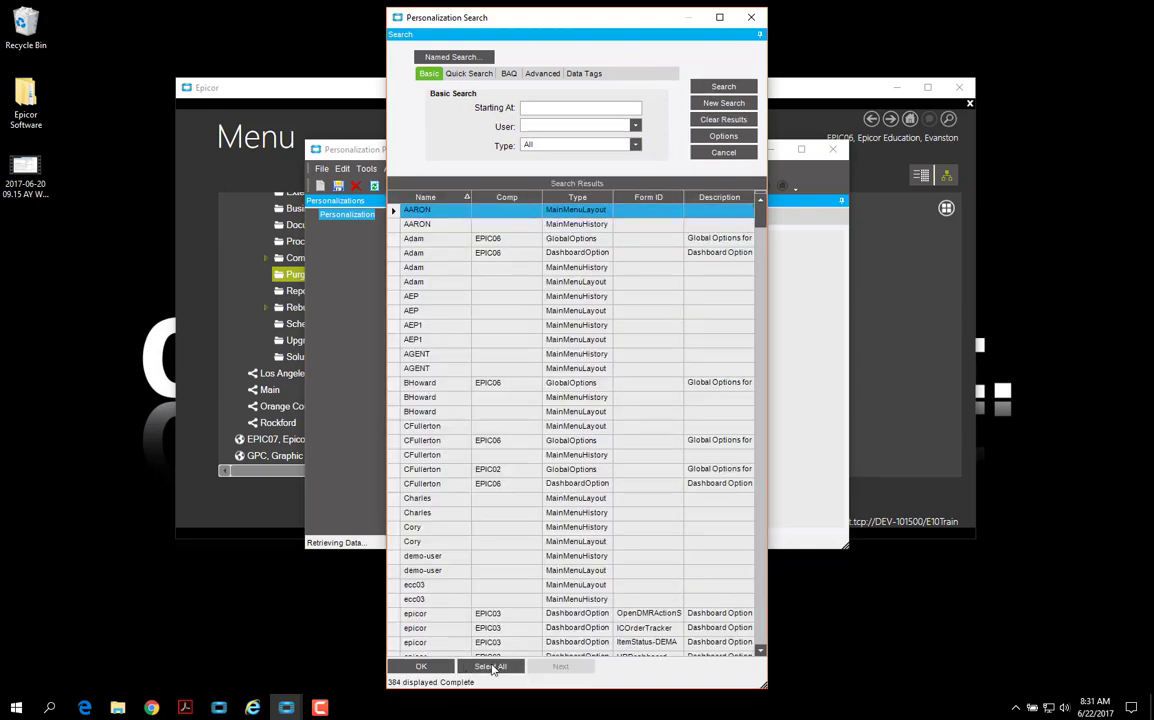
pyautogui.click(490, 665)
pyautogui.click(428, 667)
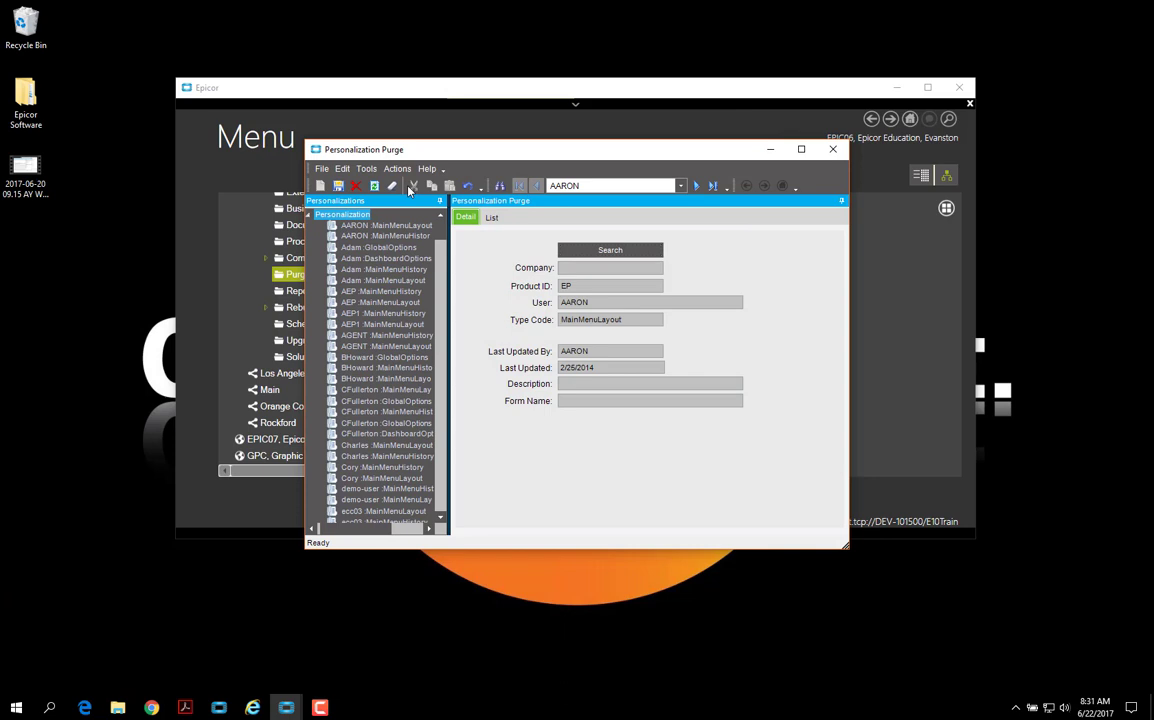
pyautogui.click(398, 169)
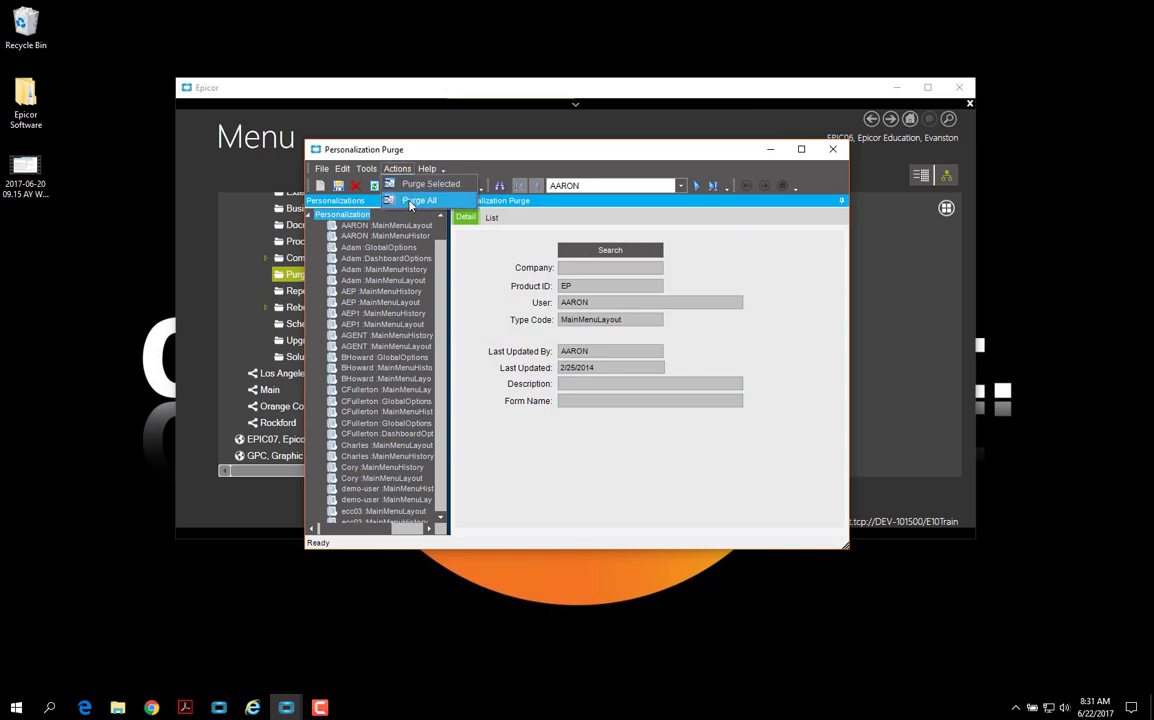
pyautogui.click(418, 200)
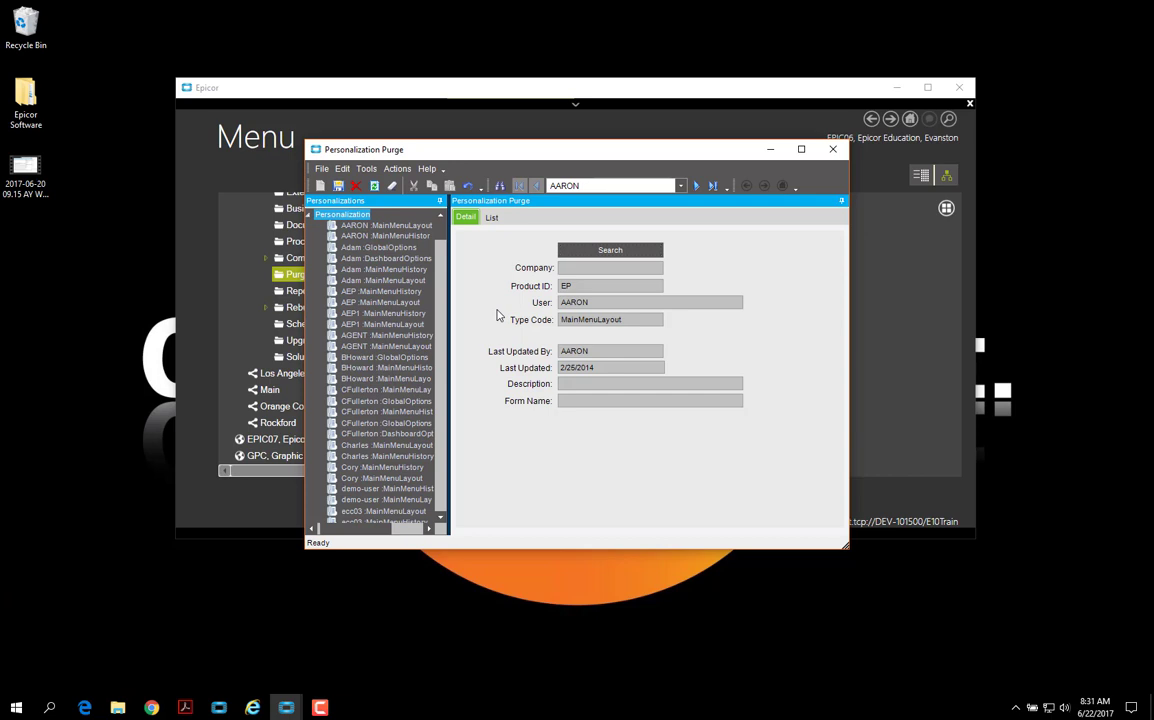
# Close the Personalization Purge window to return to the Purge/Cleanup Routines menu.
pyautogui.click(833, 149)
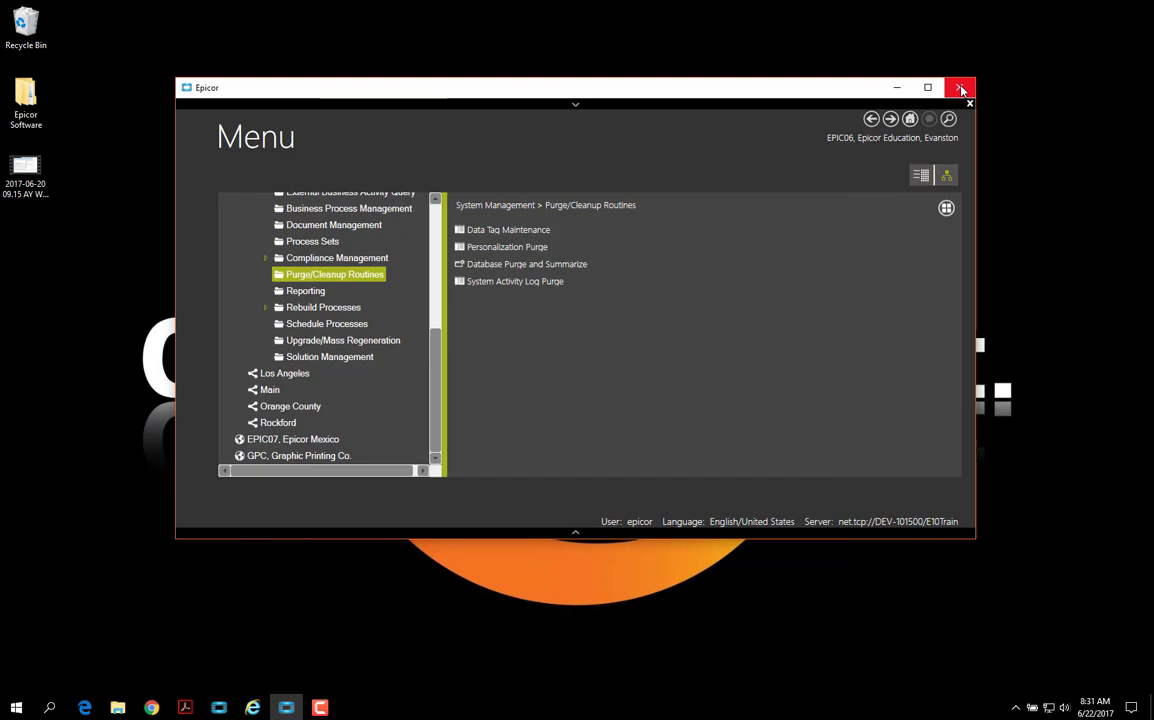